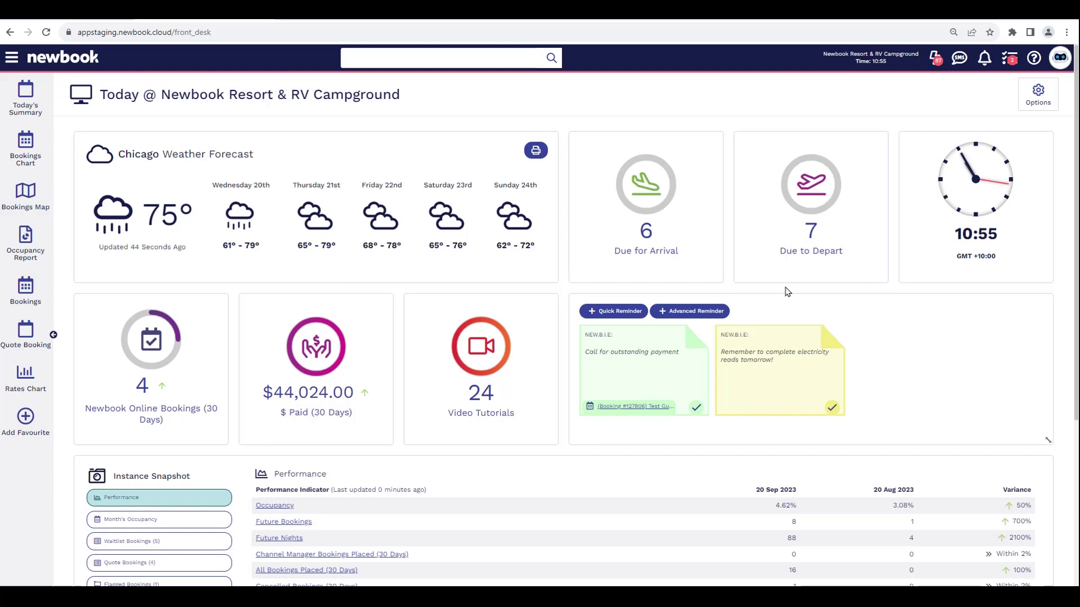
- Expand the main navigation menu over the front desk dashboard
click(9, 58)
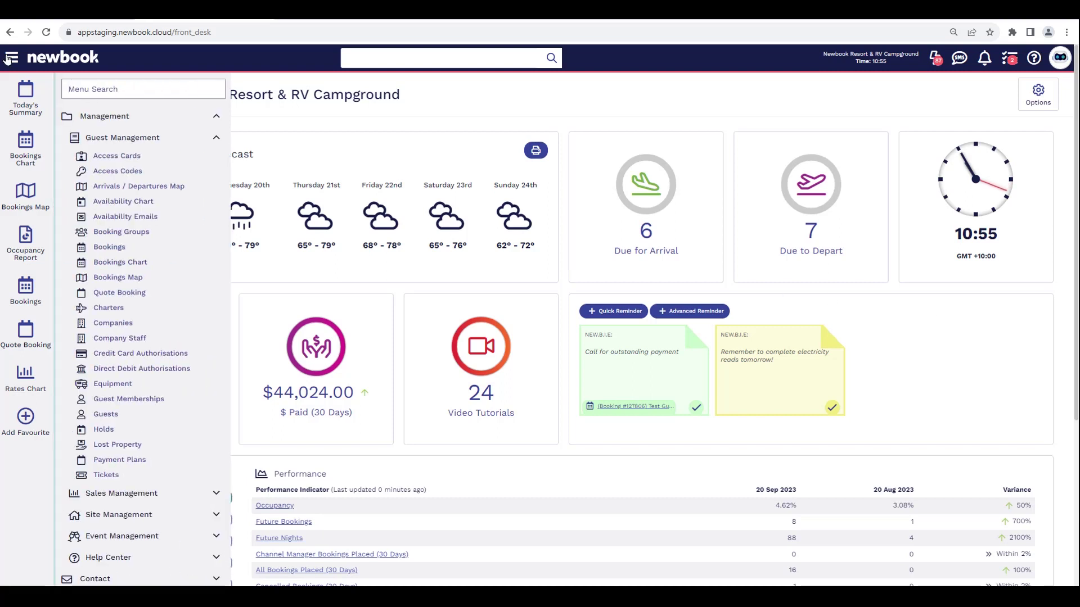
- Find Companies via the menu search 'compan' and start adding a new company
text(compan)
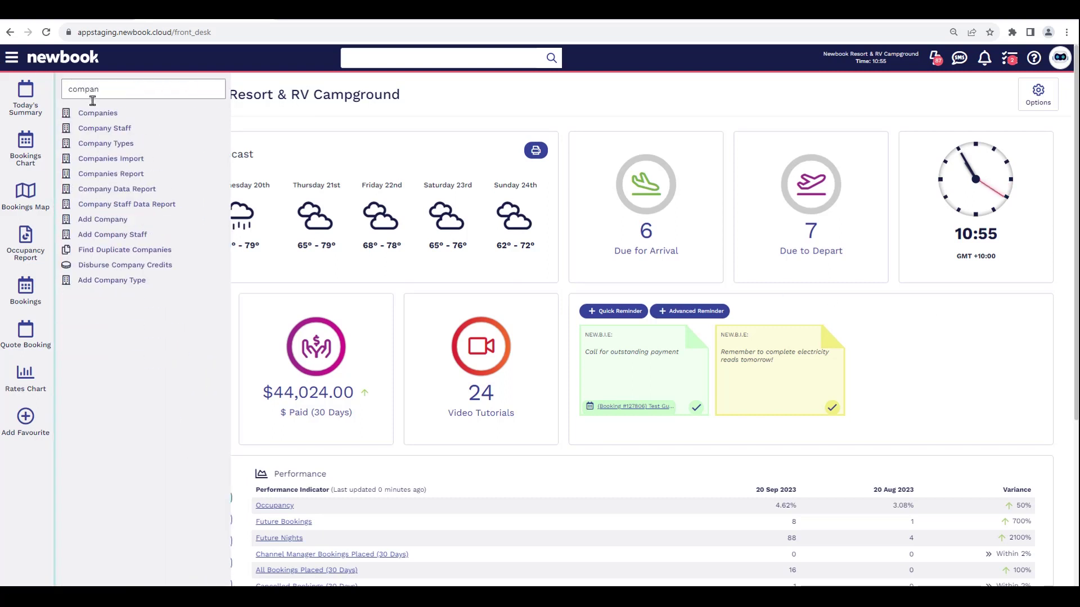
click(94, 113)
drag(96, 95, 198, 102)
drag(183, 192, 186, 236)
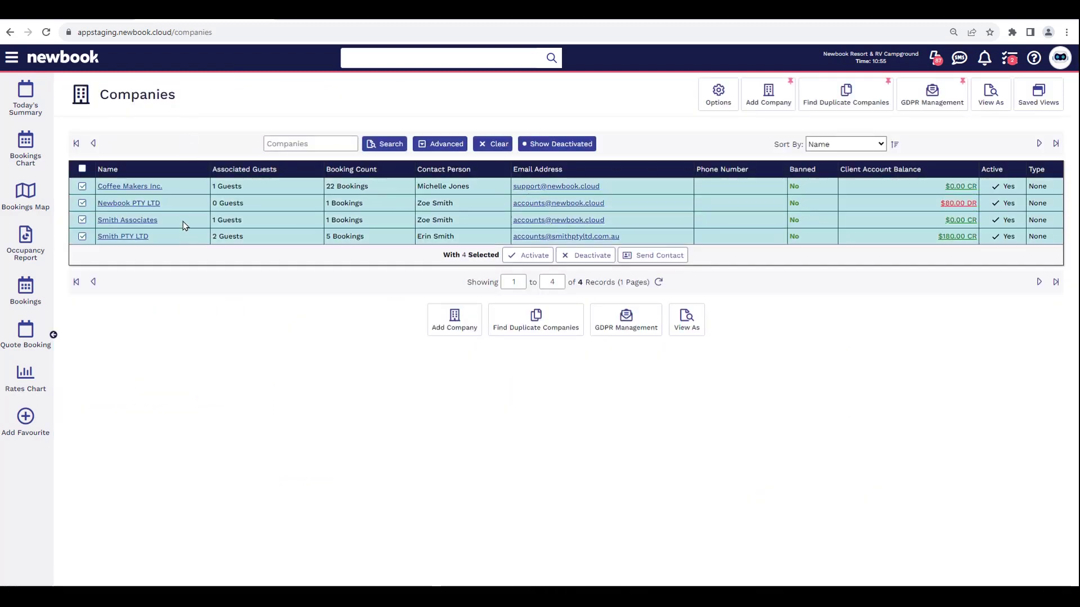
click(82, 169)
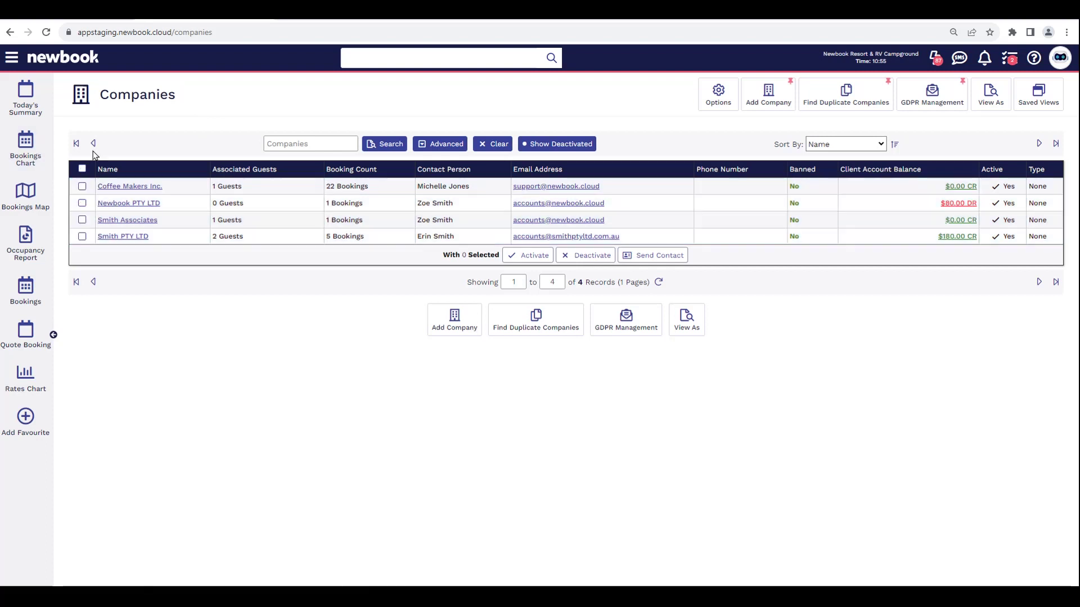
click(775, 87)
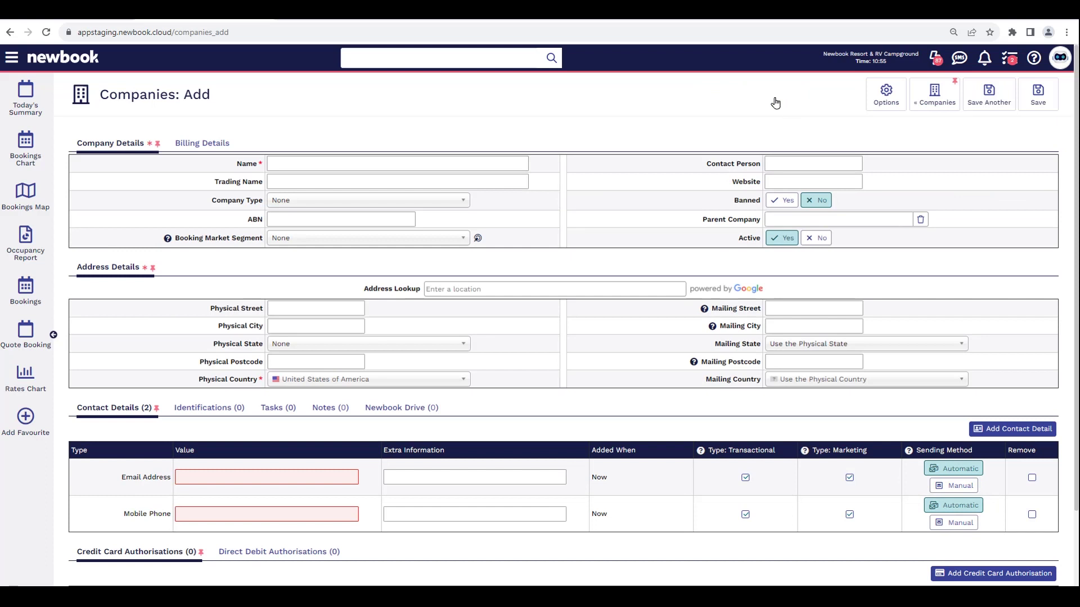
- Enter Smith PTY LTD as the company name and fill in the contact person's name
drag(234, 164, 258, 169)
click(281, 164)
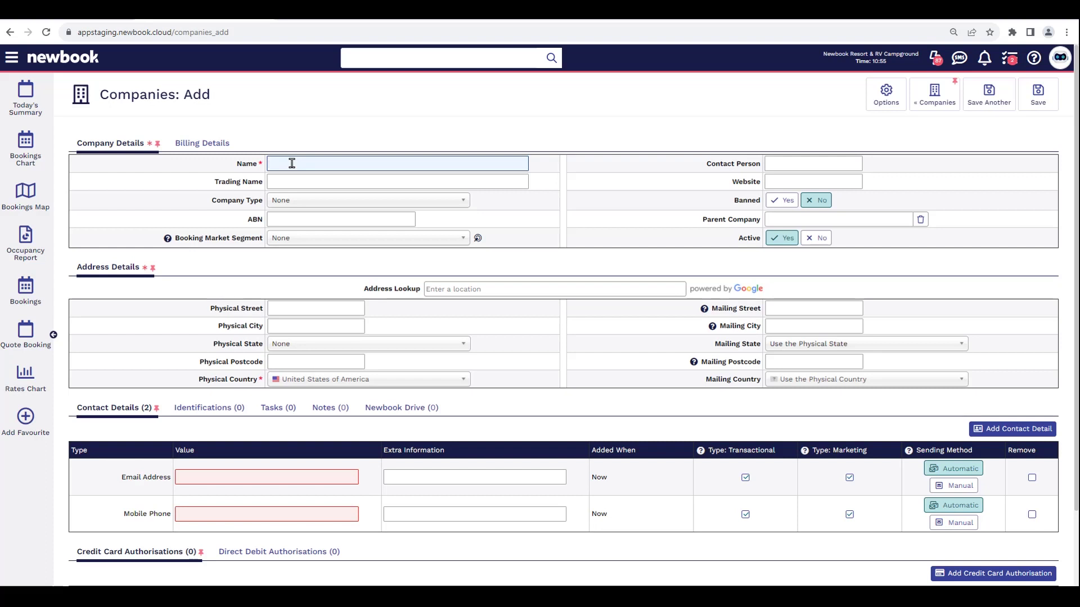
text(Smith PTY LTD)
click(853, 161)
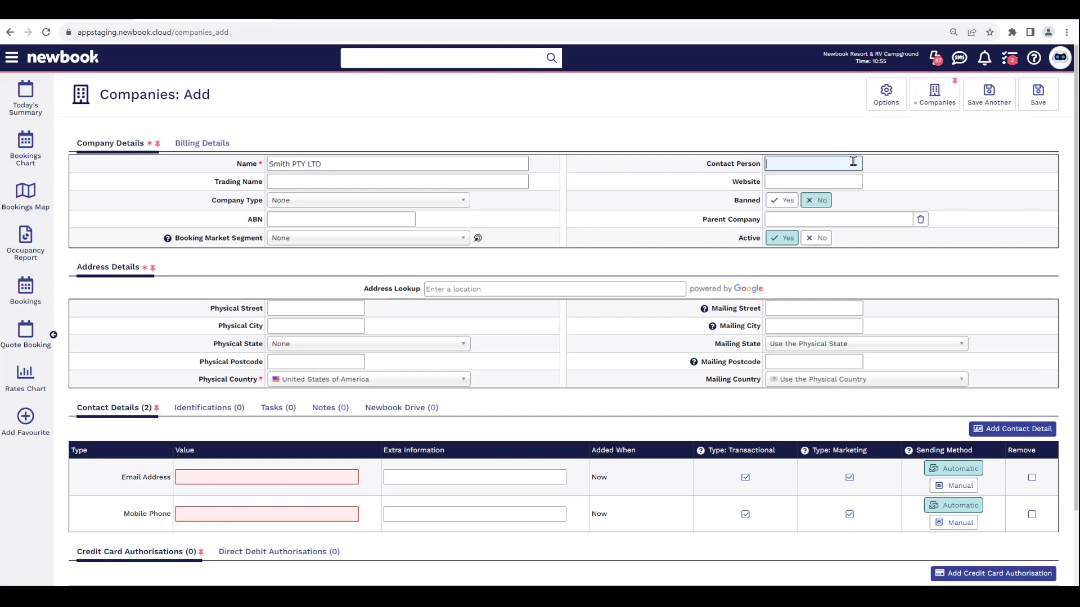
click(196, 144)
- Set Bookings 'Bill To' Client Account to Company in the billing details
drag(150, 171, 264, 171)
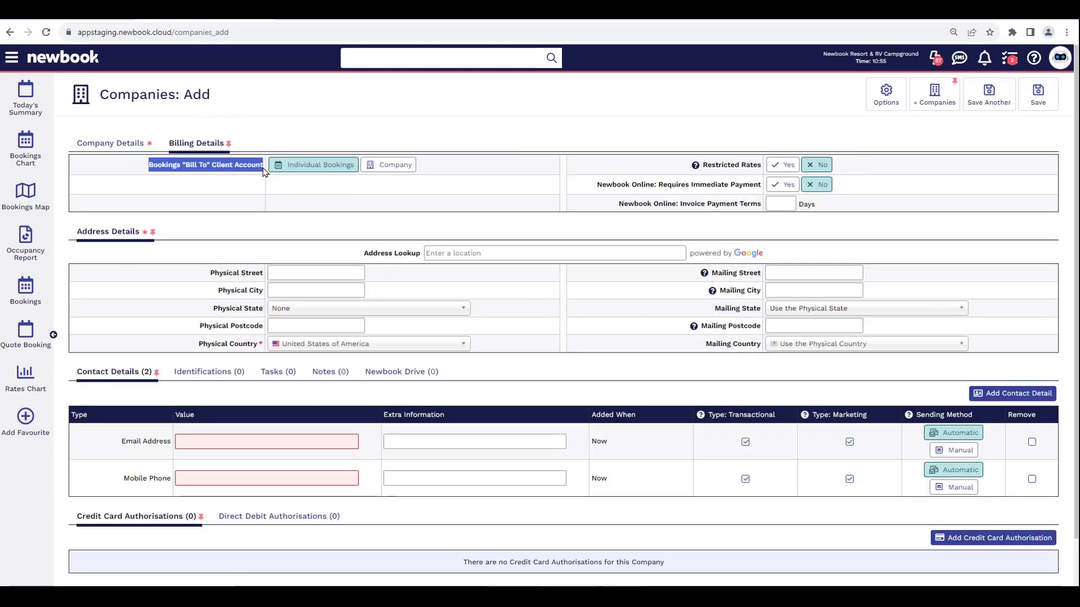
click(262, 169)
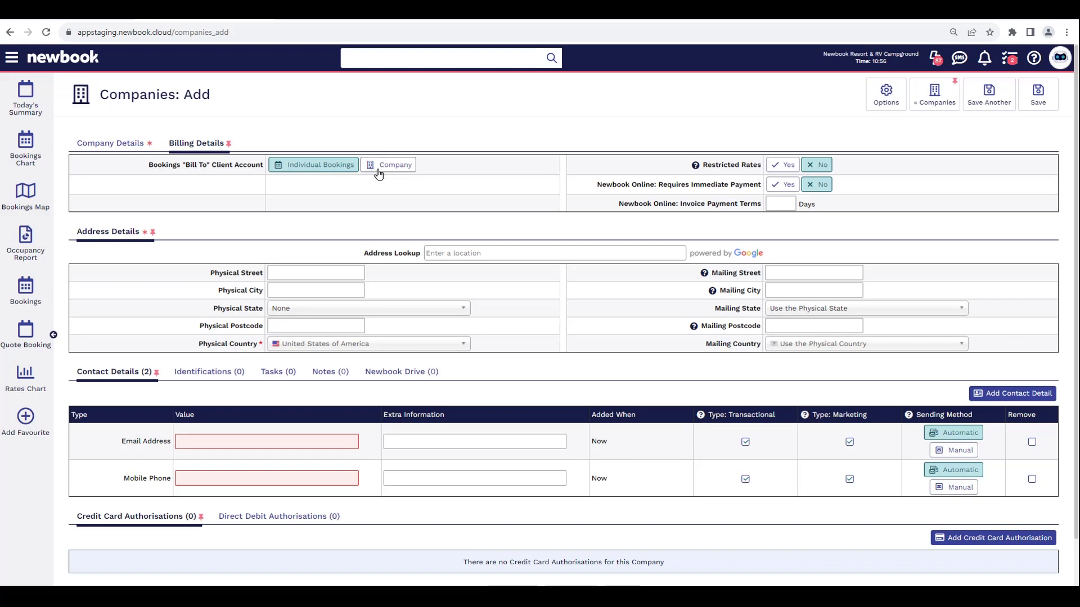
click(399, 170)
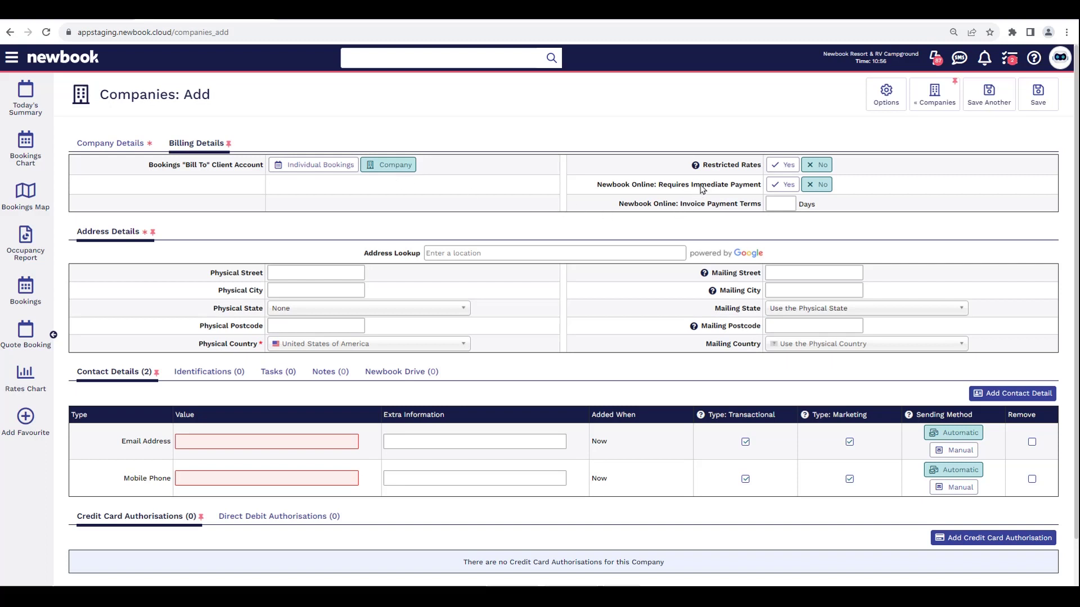
- Set Restricted Rates to Yes for the new company
drag(703, 166, 763, 167)
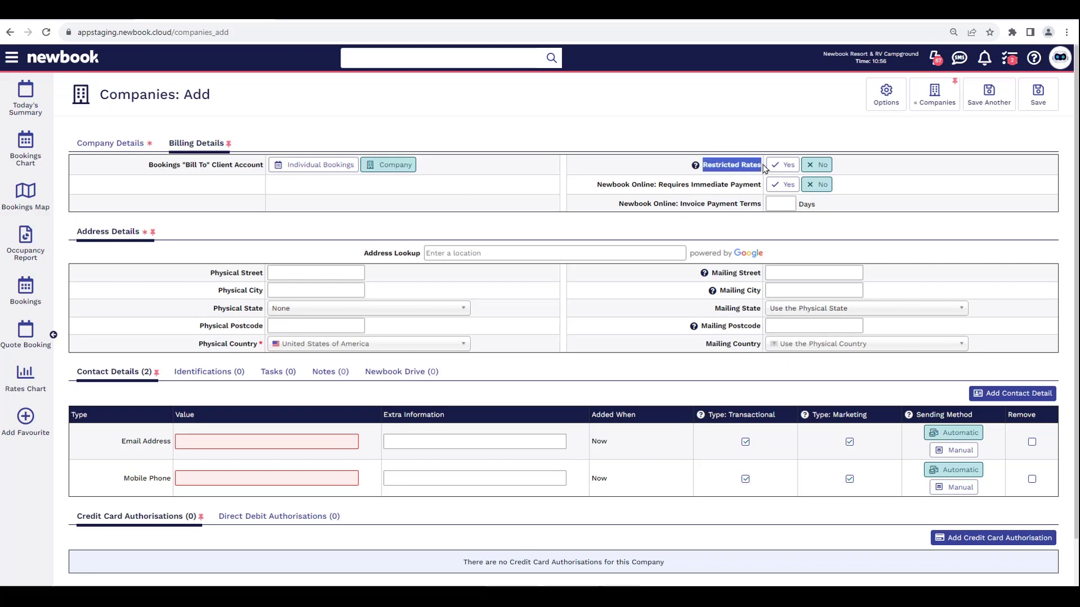
click(756, 173)
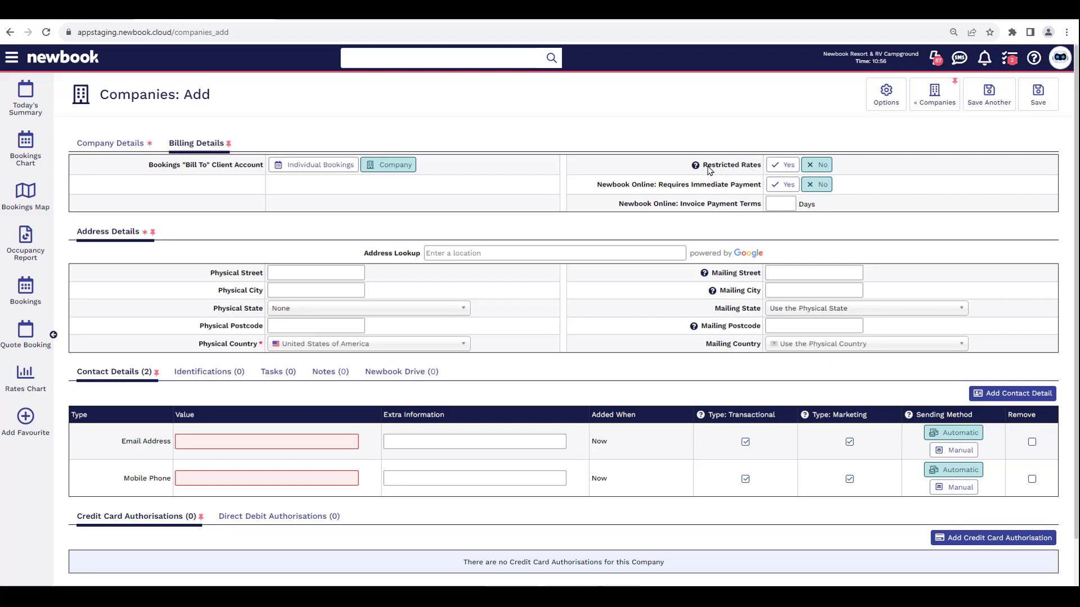
mouse_move(697, 167)
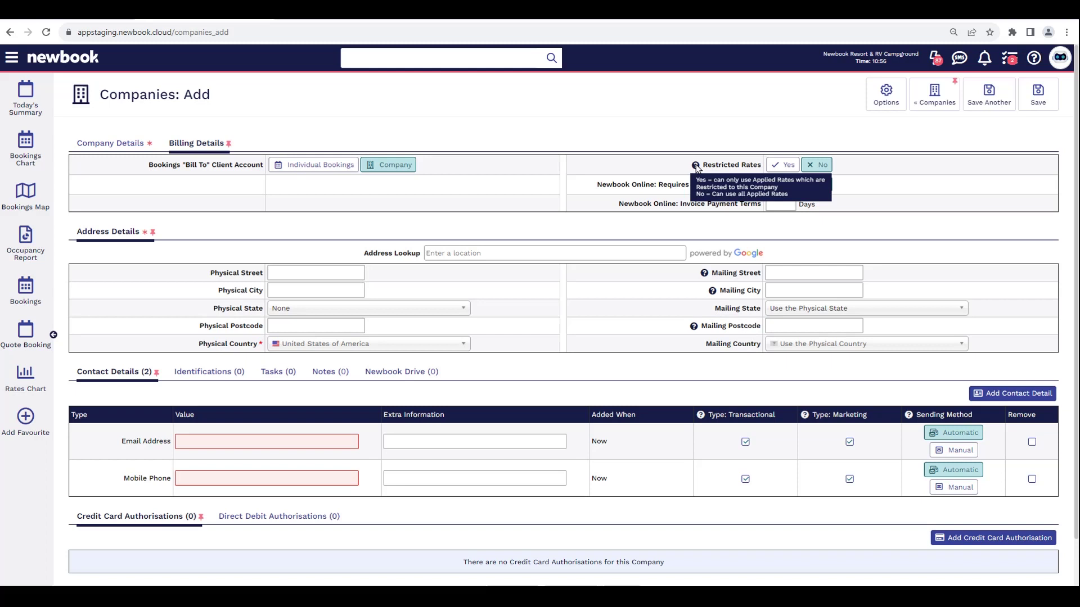
click(772, 165)
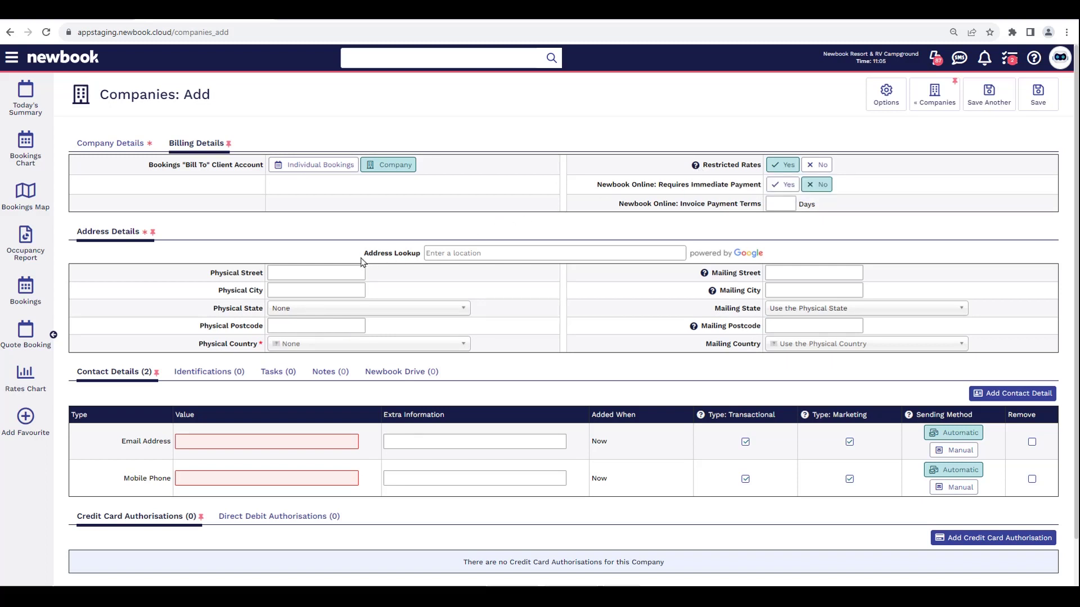
- Search the address lookup for the company's street address
drag(362, 256, 431, 252)
click(431, 253)
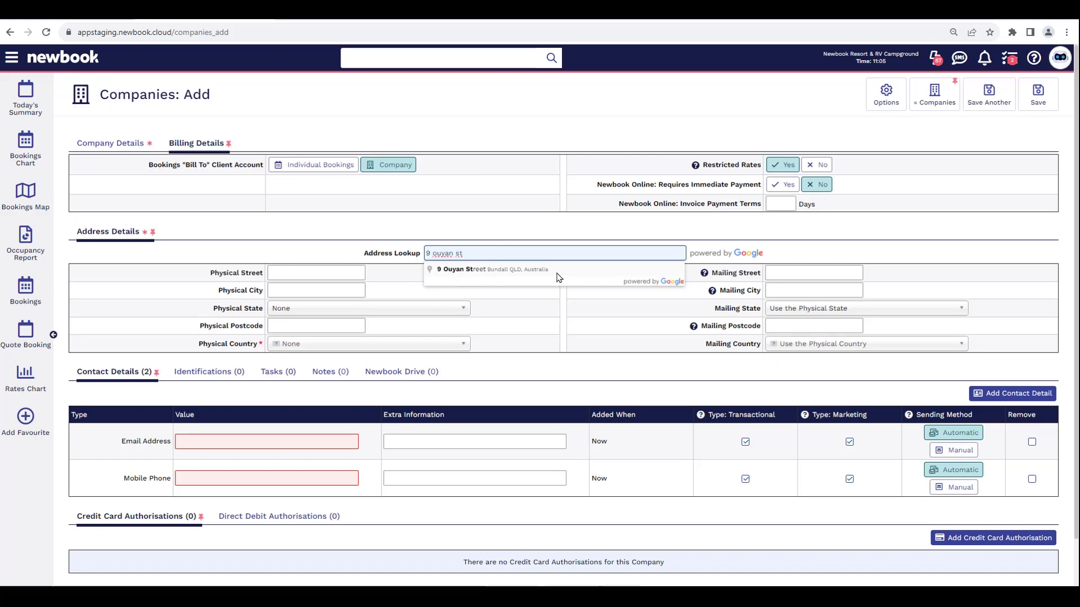
- Fill the physical address from the Bundall QLD 4217 suggestion
click(530, 274)
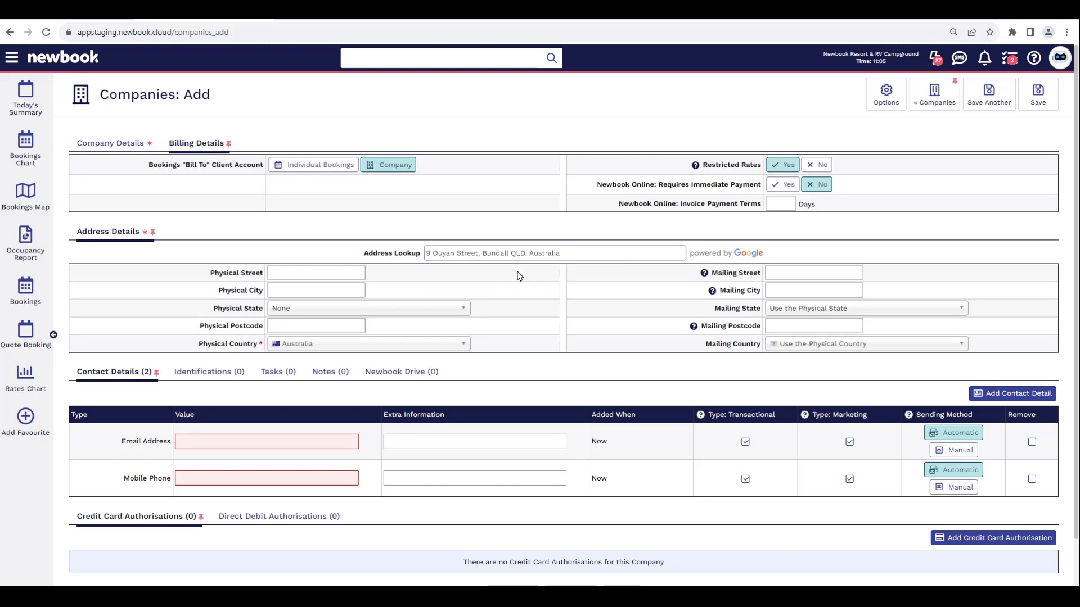
triple_click(254, 273)
click(232, 308)
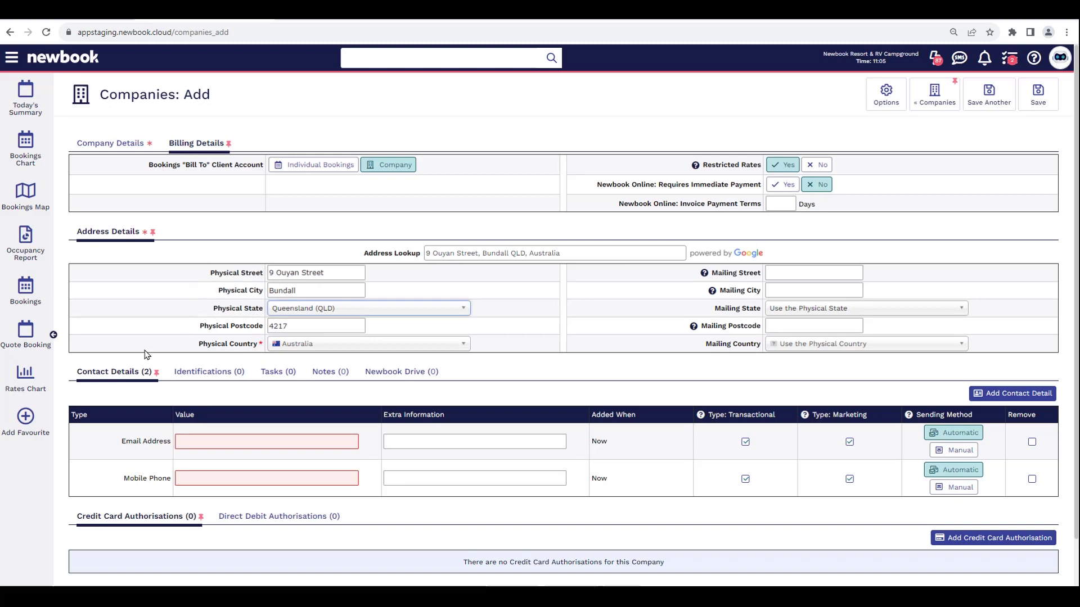
- Add the company's accounts email and a mobile number, then mark the mobile row for removal
click(203, 444)
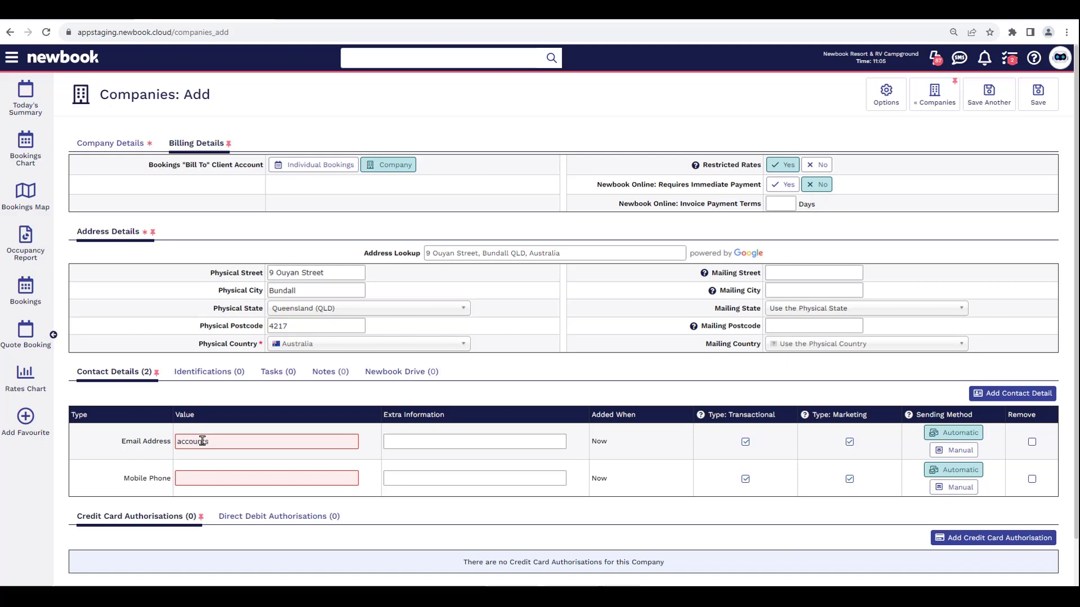
click(196, 478)
text(55512)
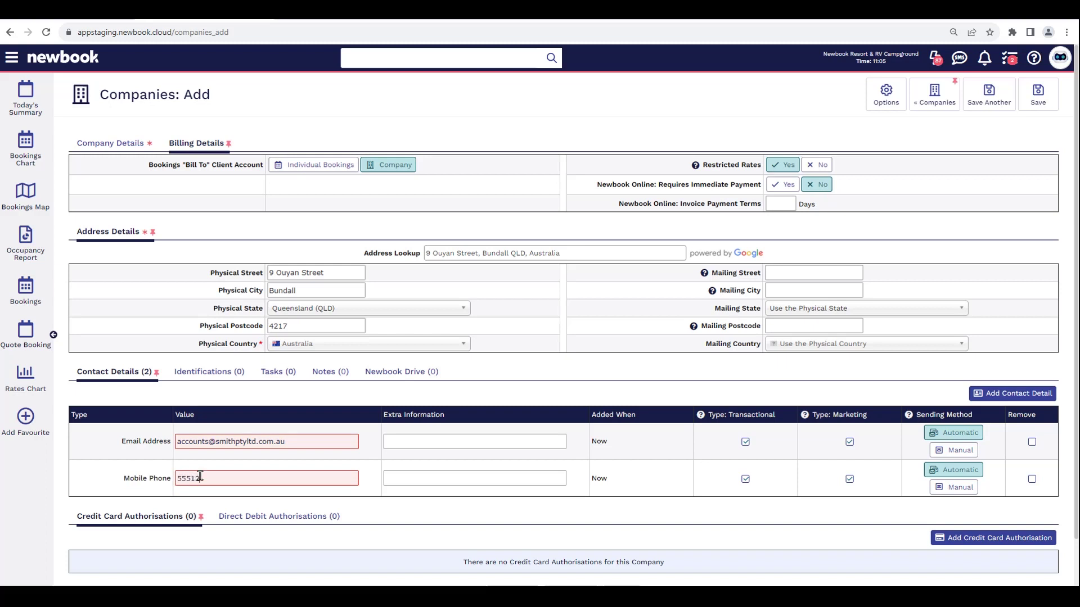
text(344567)
click(1032, 479)
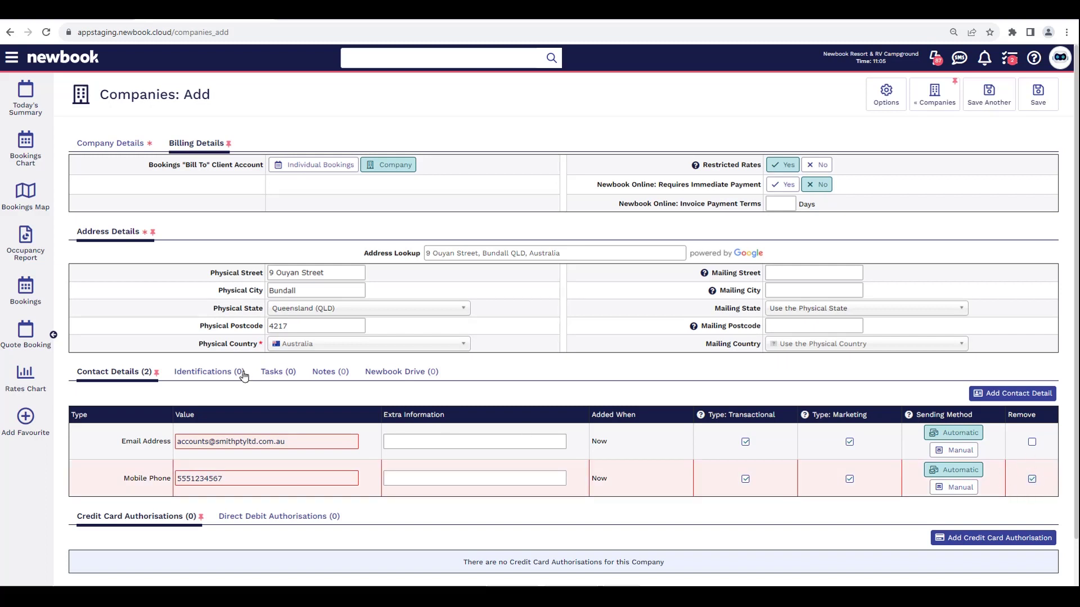
- Add an Information note reading 'Company will settle all payments for any booking made'
click(319, 374)
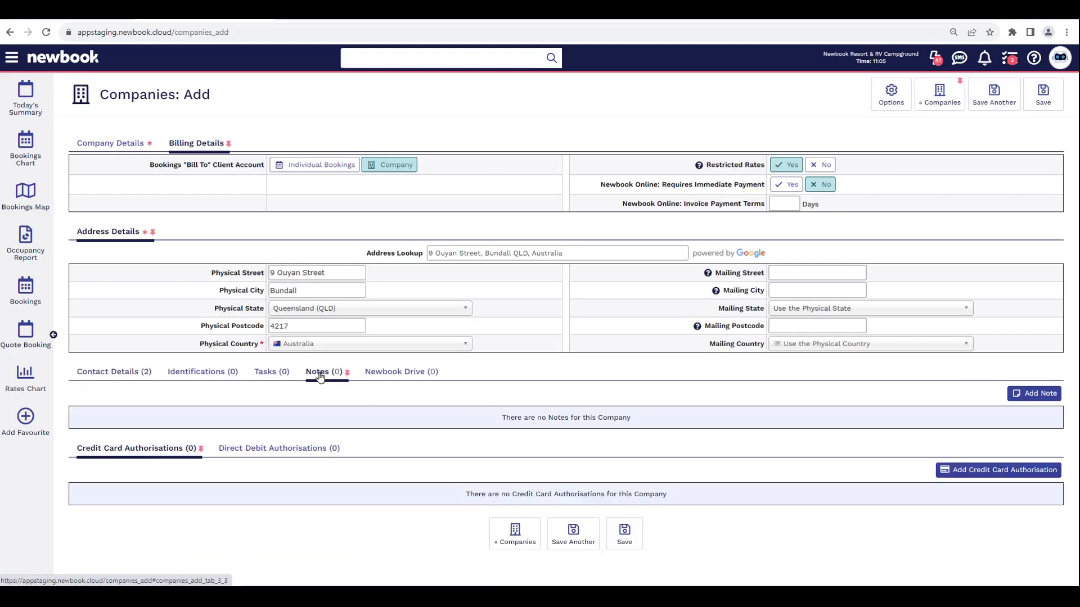
drag(470, 427, 642, 427)
click(642, 427)
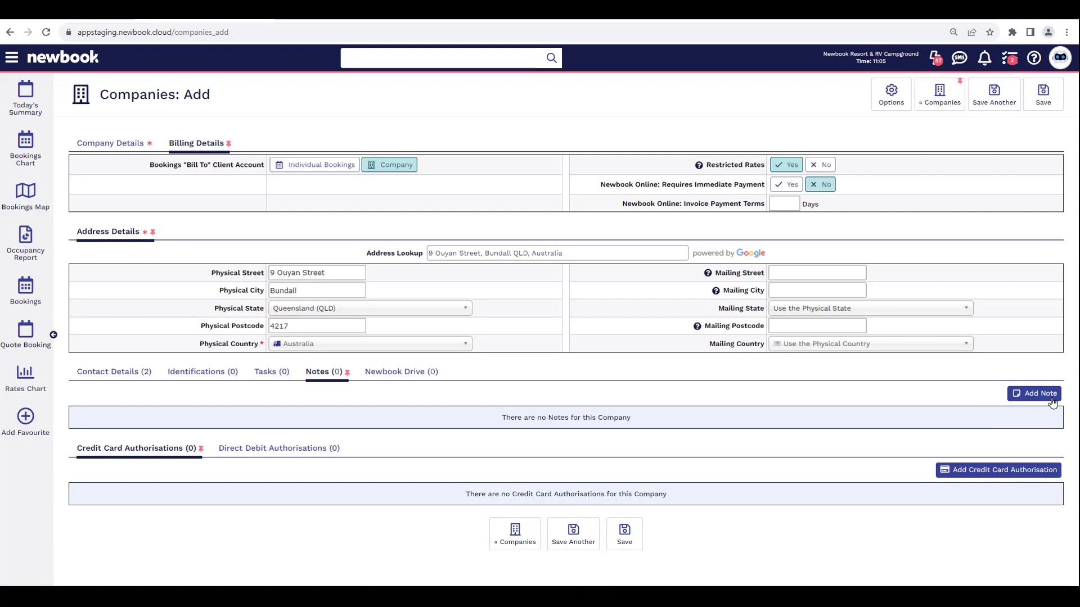
click(1044, 397)
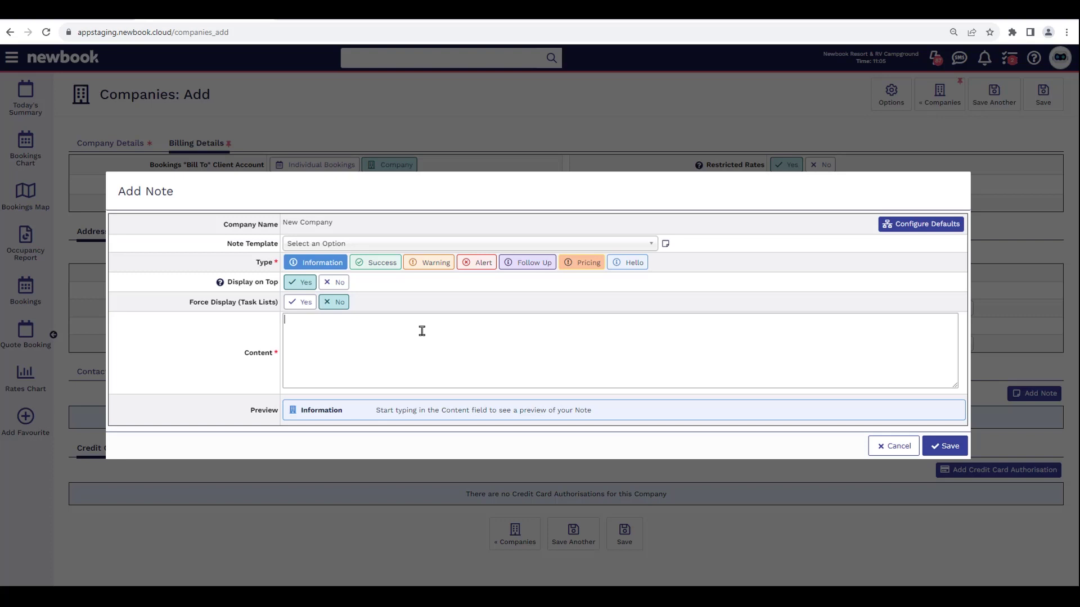
text(Company)
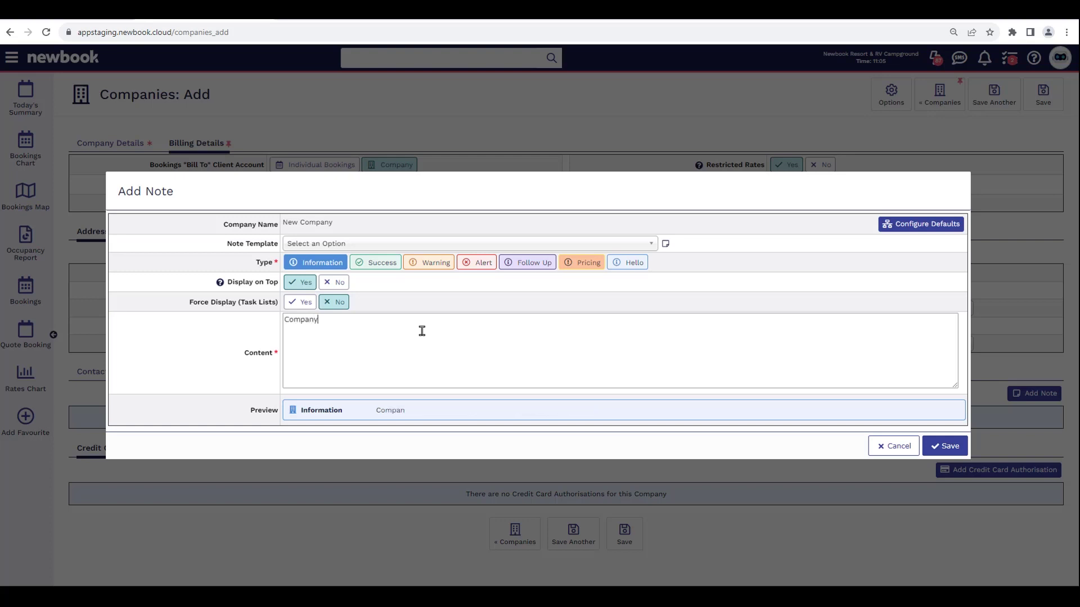
text( will settle all payments for any booking made)
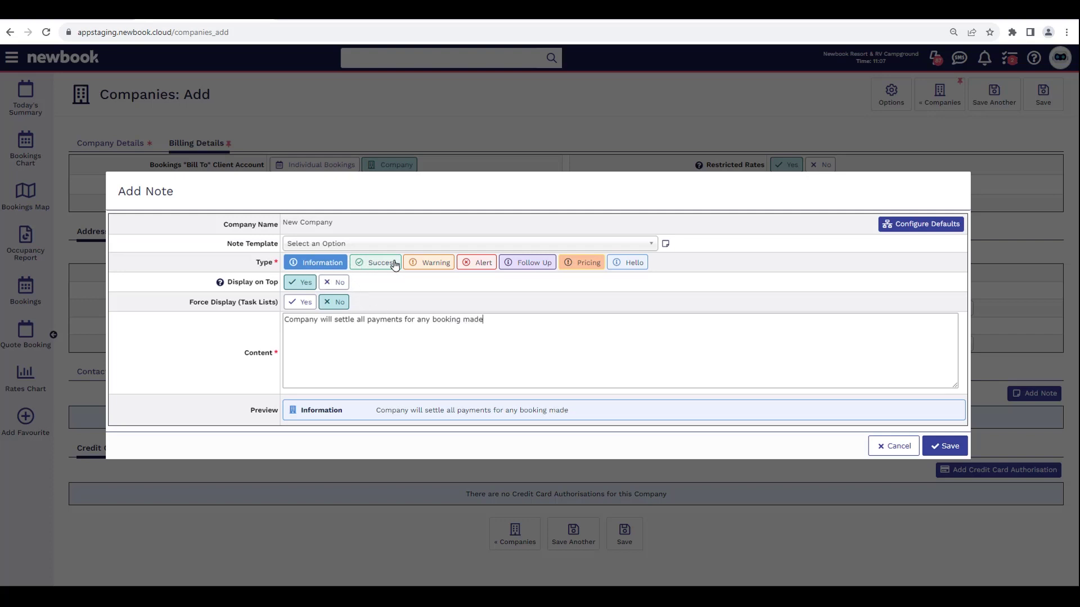
click(947, 446)
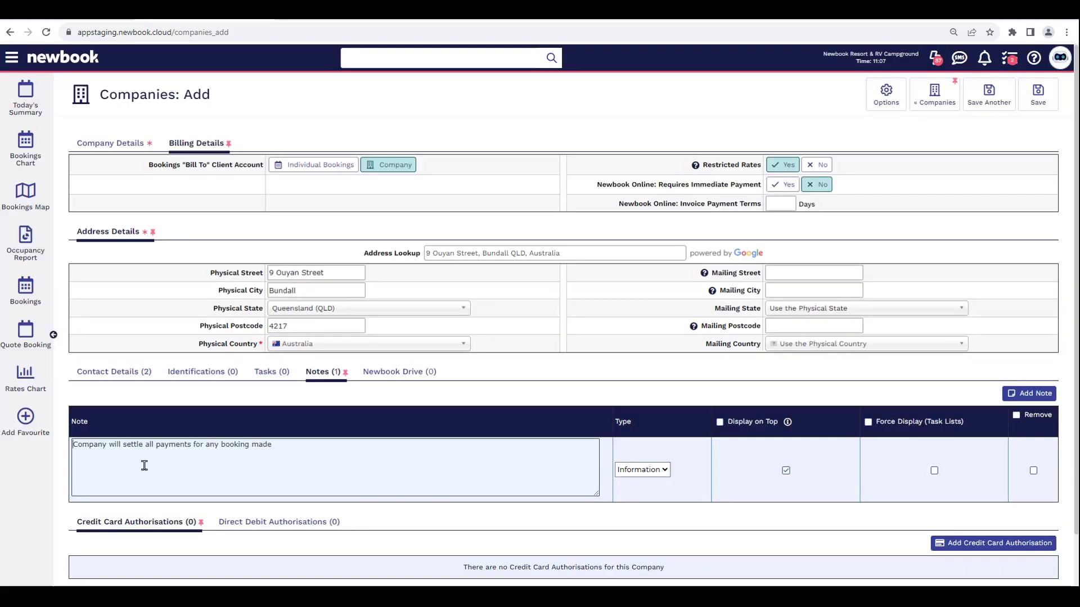
- Save the Smith PTY LTD company record and return to the Companies list
scroll(280, 464, down, 1)
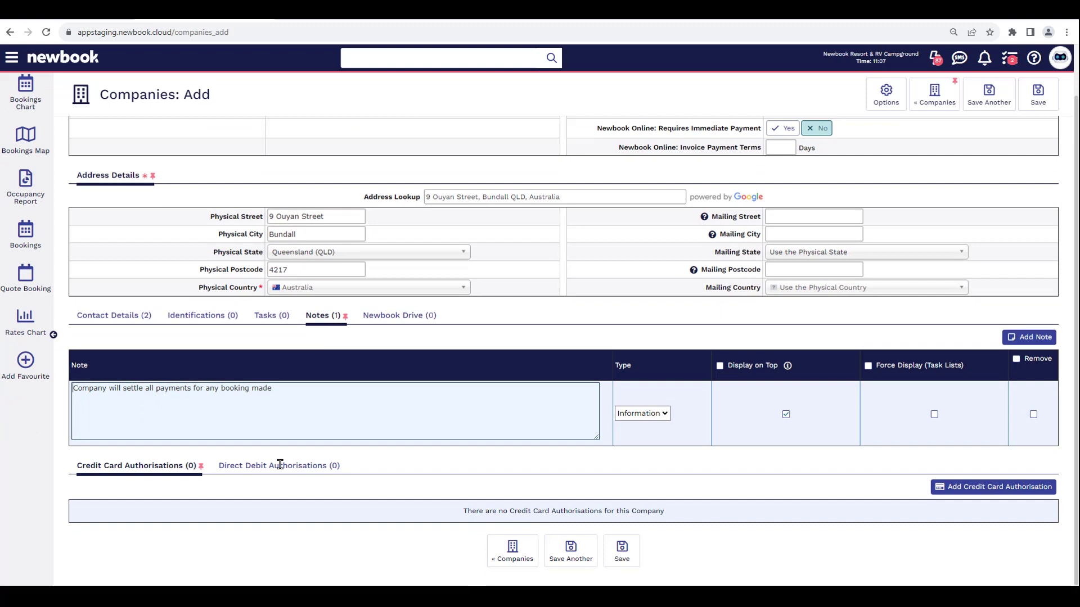
scroll(563, 321, up, 1)
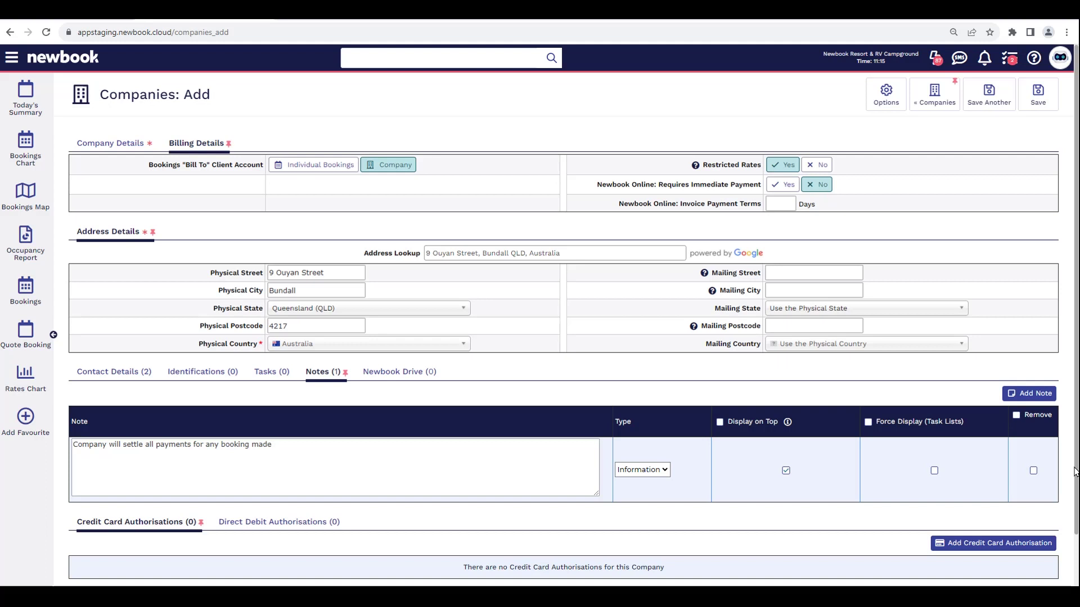
scroll(1075, 472, down, 1)
click(622, 554)
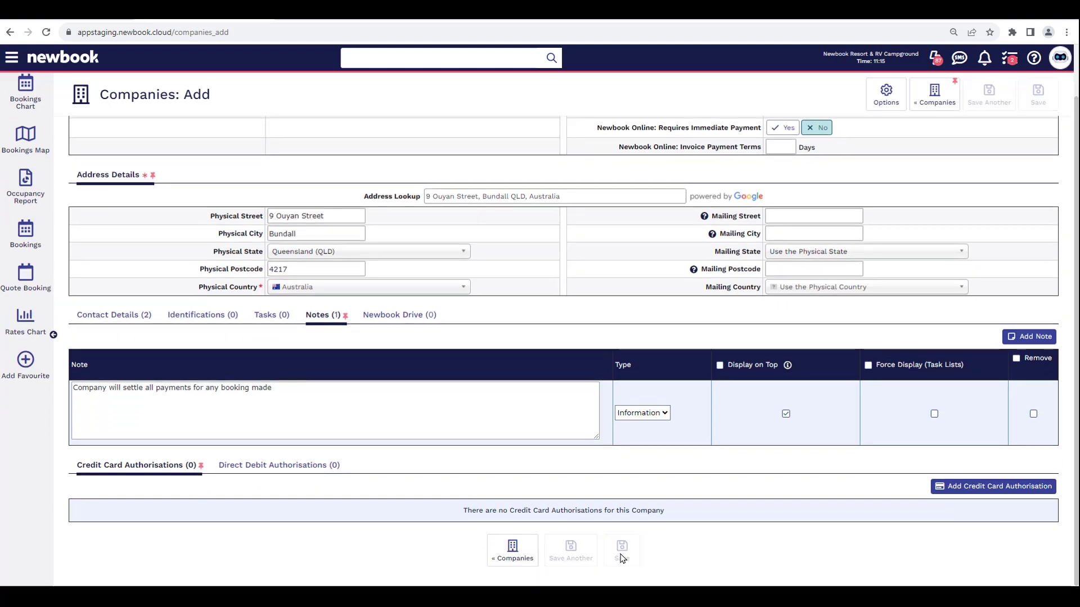
drag(101, 96, 278, 102)
drag(162, 141, 275, 152)
drag(162, 171, 401, 195)
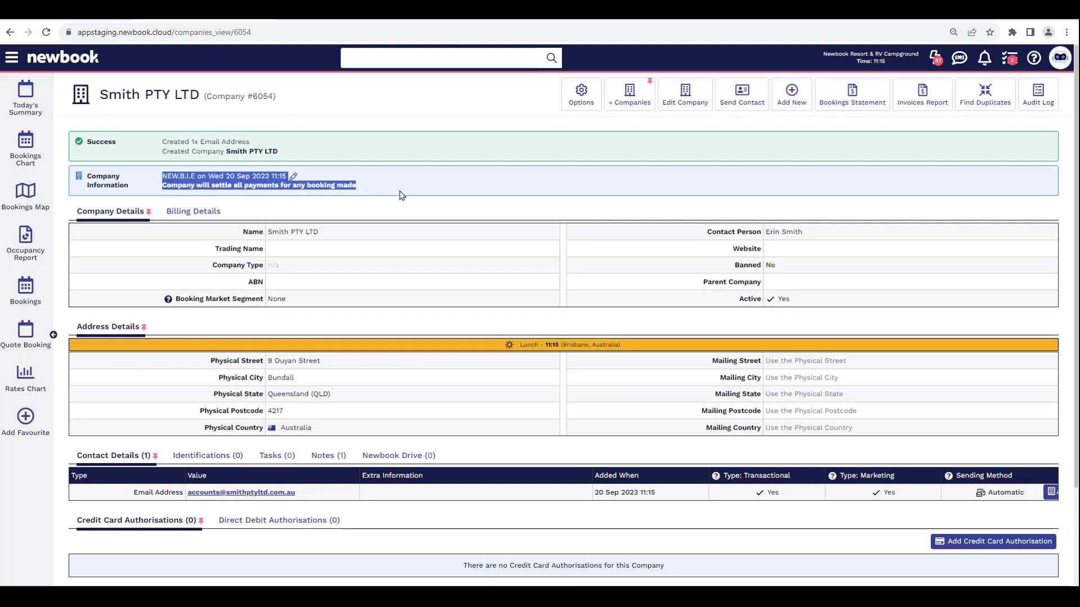
click(401, 195)
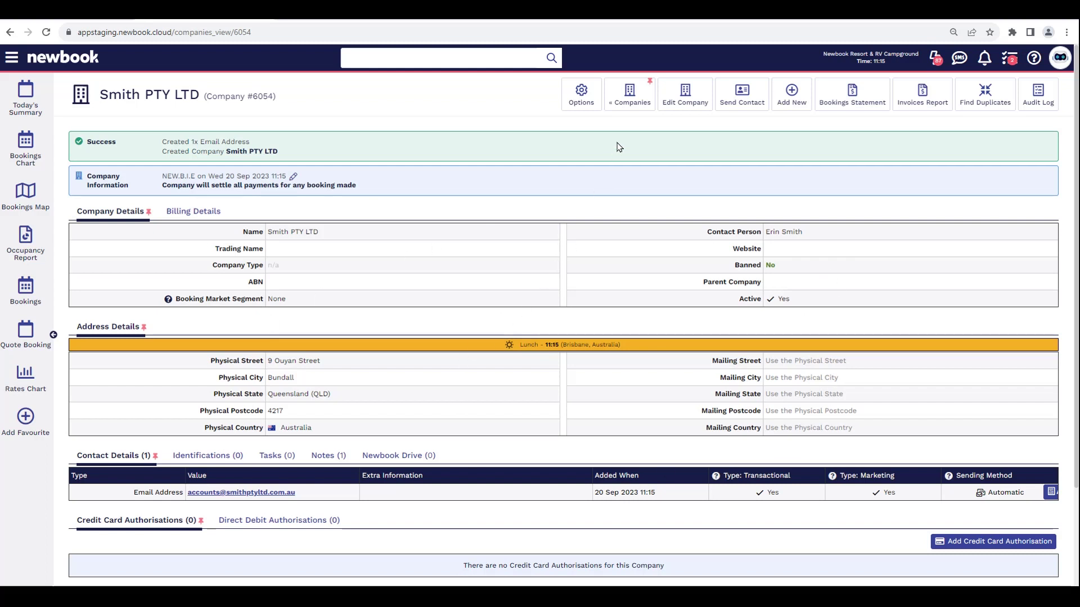
click(632, 95)
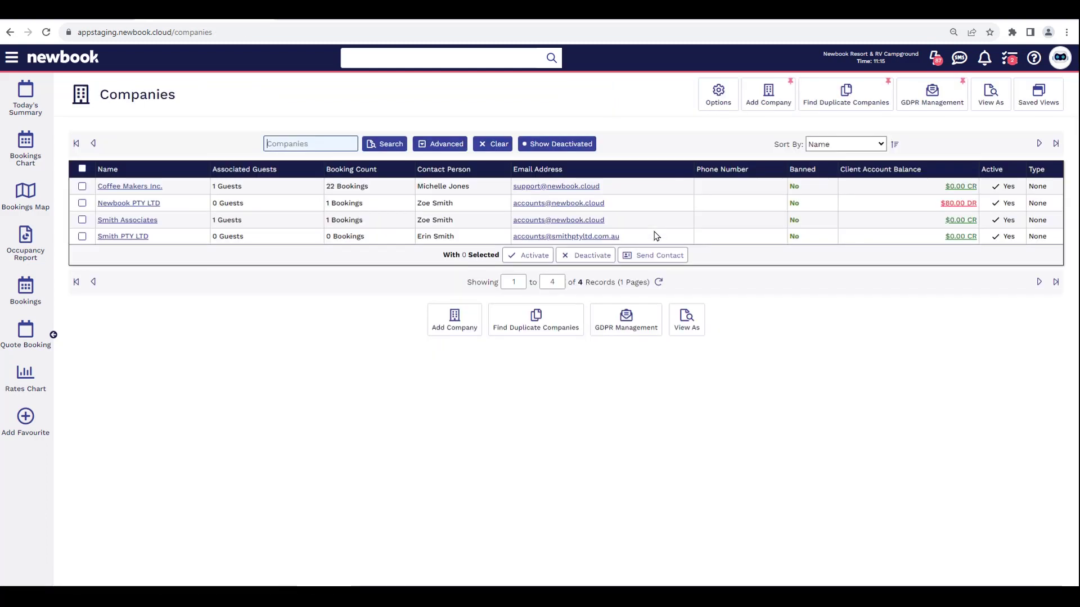
- Check Smith PTY LTD shows 0 bookings, then switch to the Bookings Chart
click(173, 242)
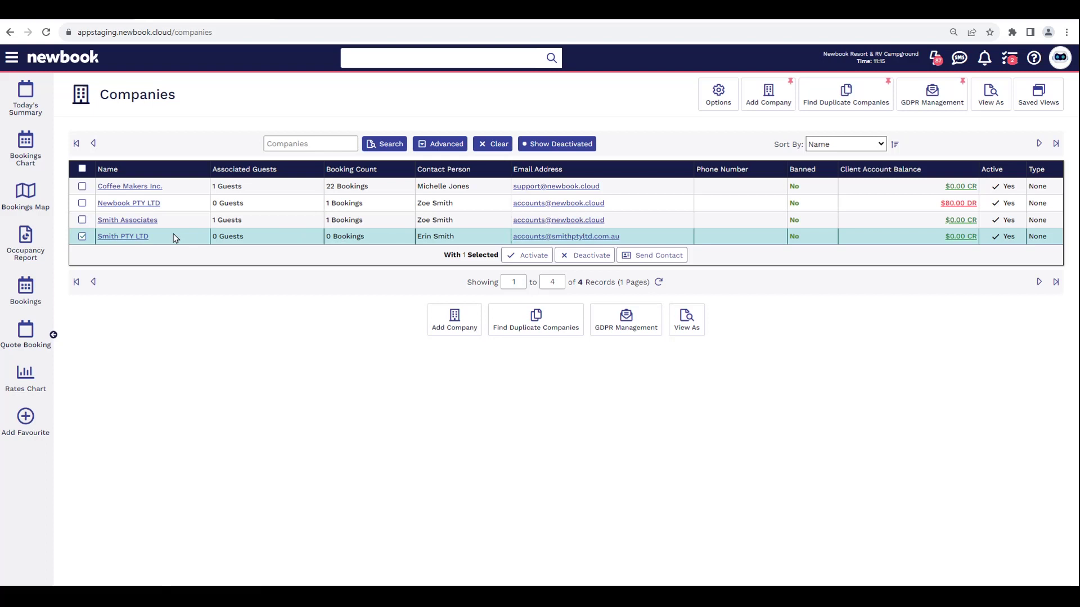
click(173, 235)
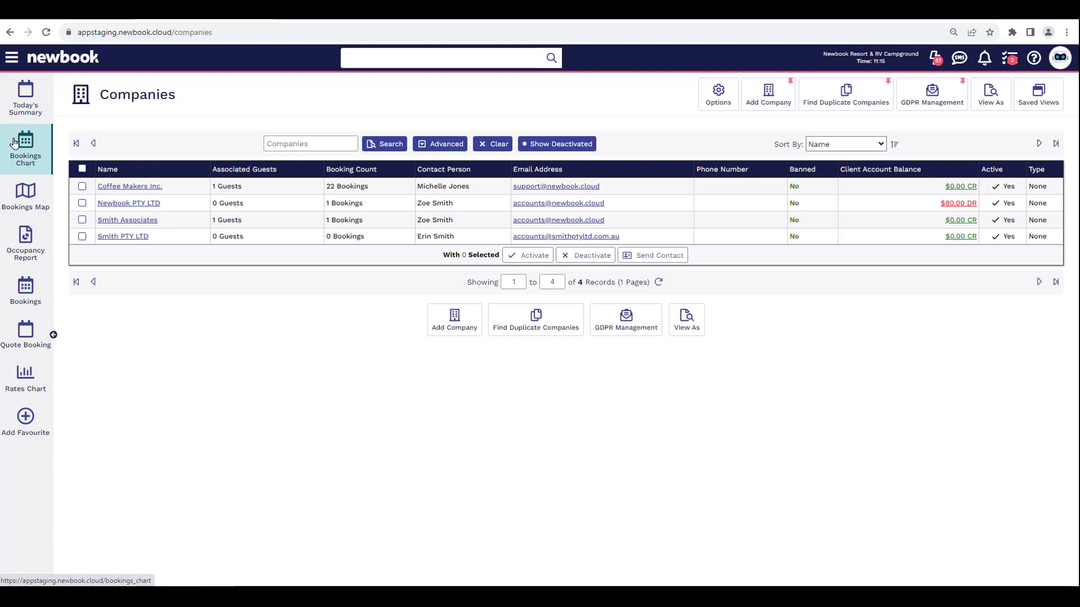
click(31, 156)
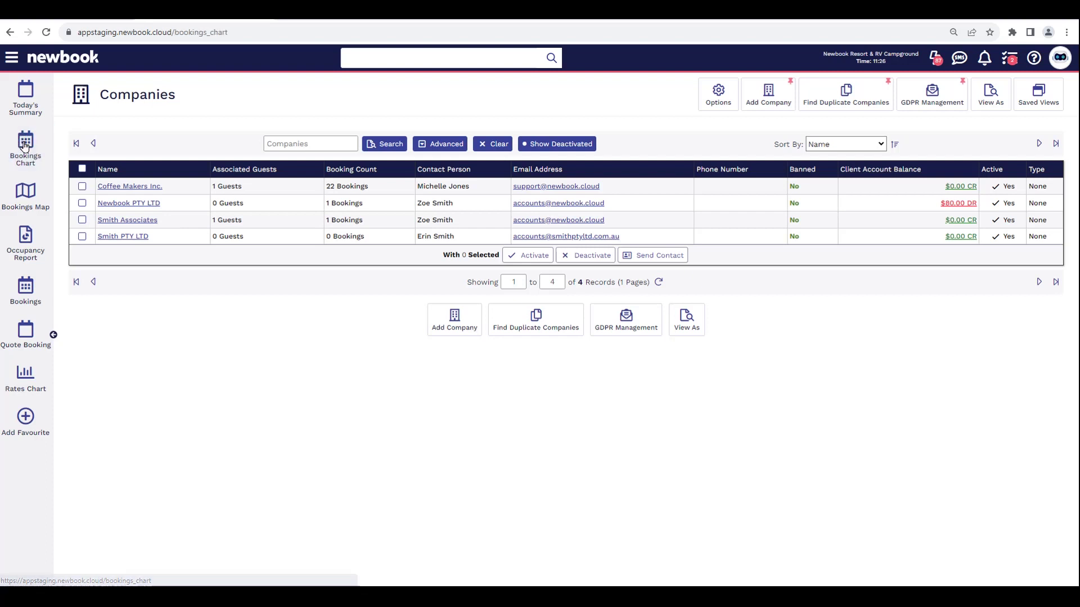
- Start a new booking for Luxury Villa 07, 24–27 Sep 2023, 3 nights
drag(99, 95, 315, 108)
click(316, 108)
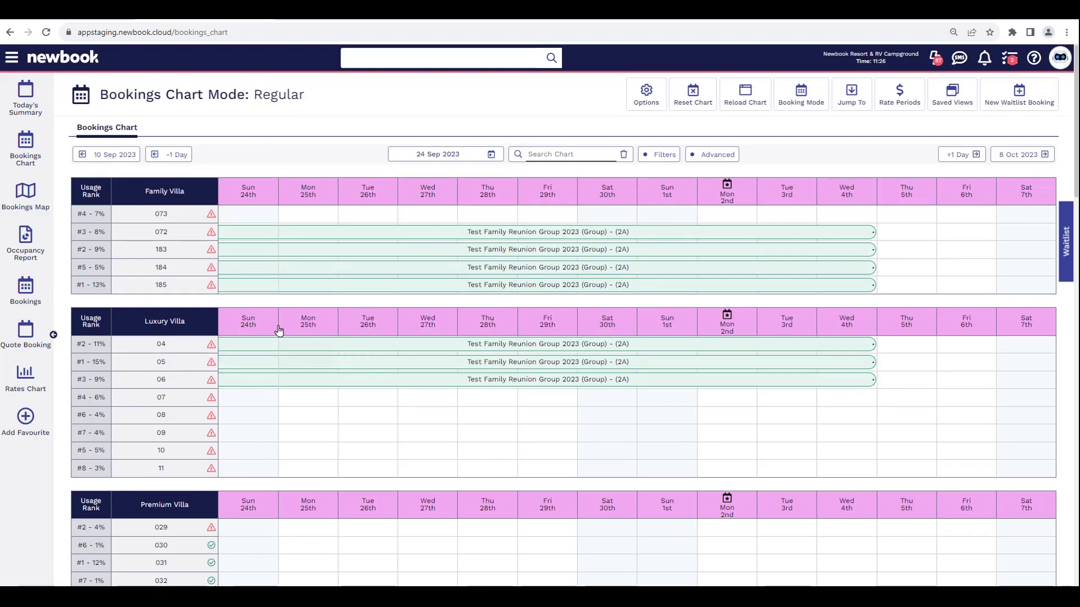
drag(239, 401, 368, 402)
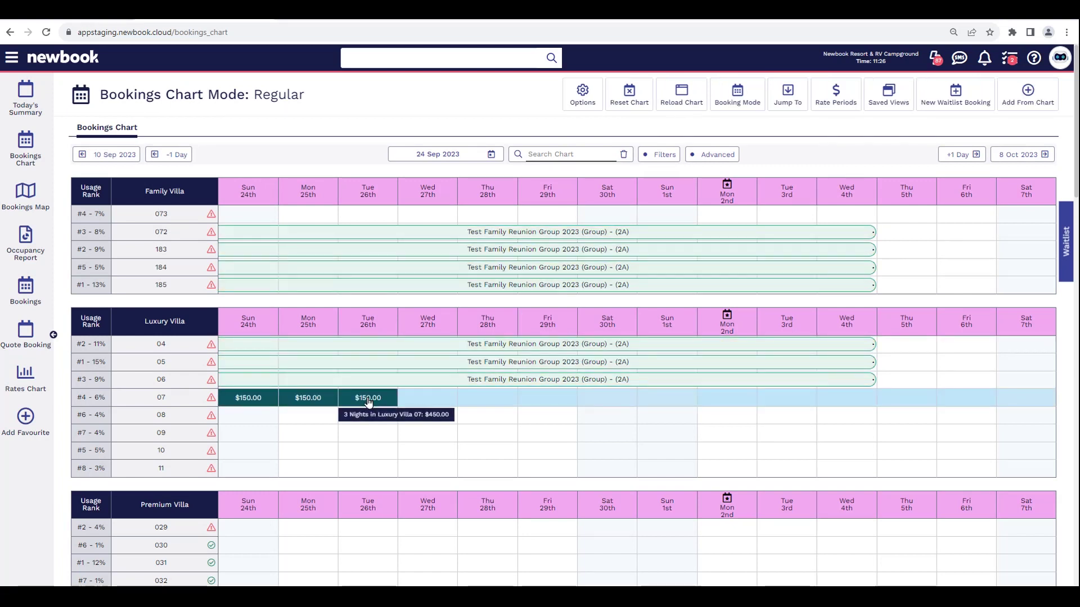
click(1028, 95)
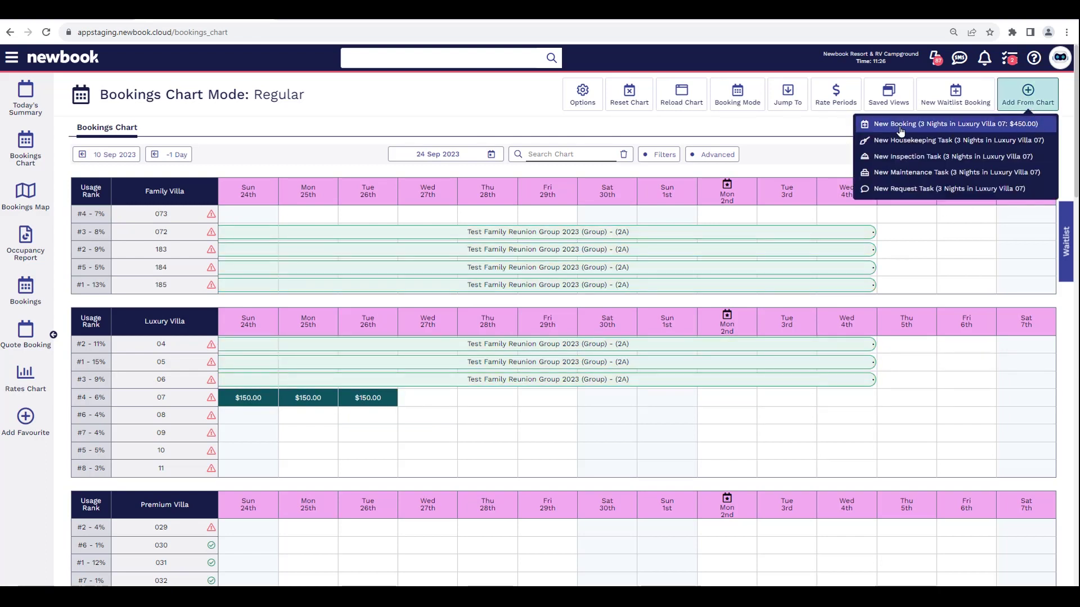
click(981, 129)
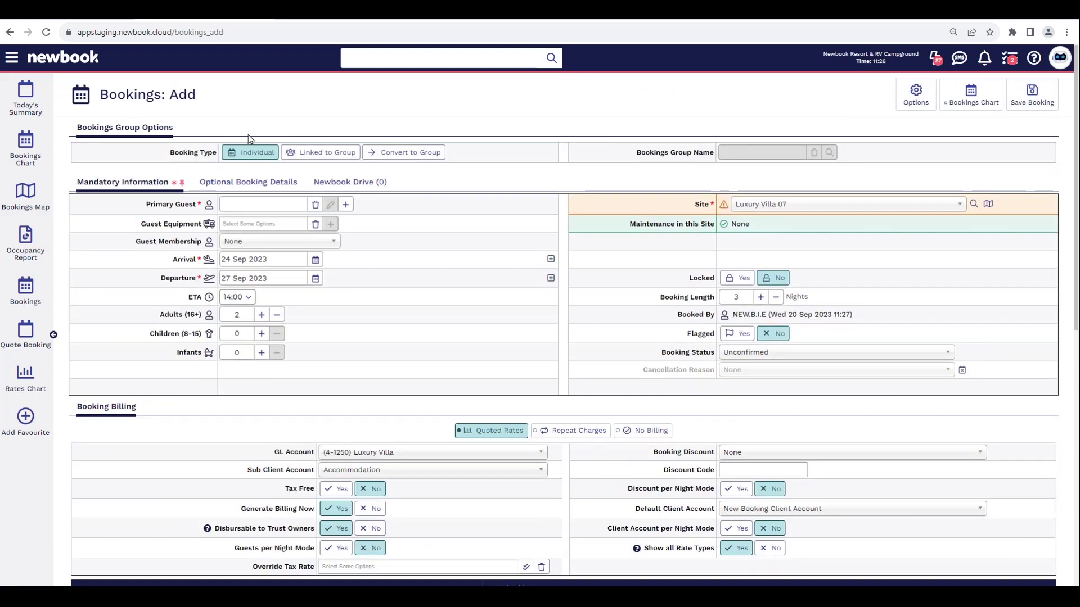
- Make the existing loyalty guest the primary guest, applying her NewBook Loyalty discount, and show optional details
drag(194, 100, 100, 96)
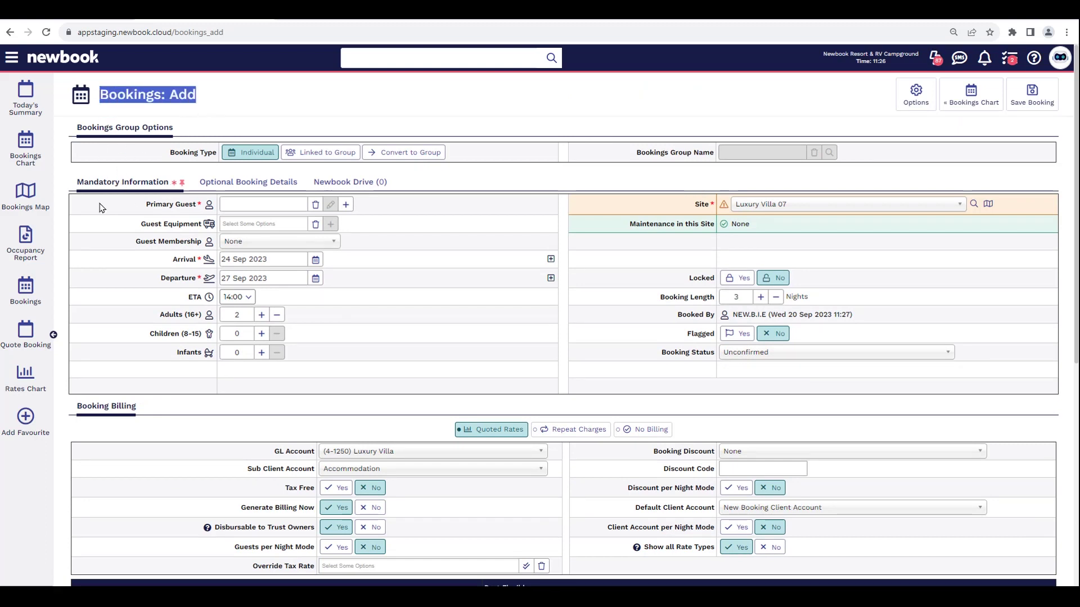
drag(146, 203, 195, 210)
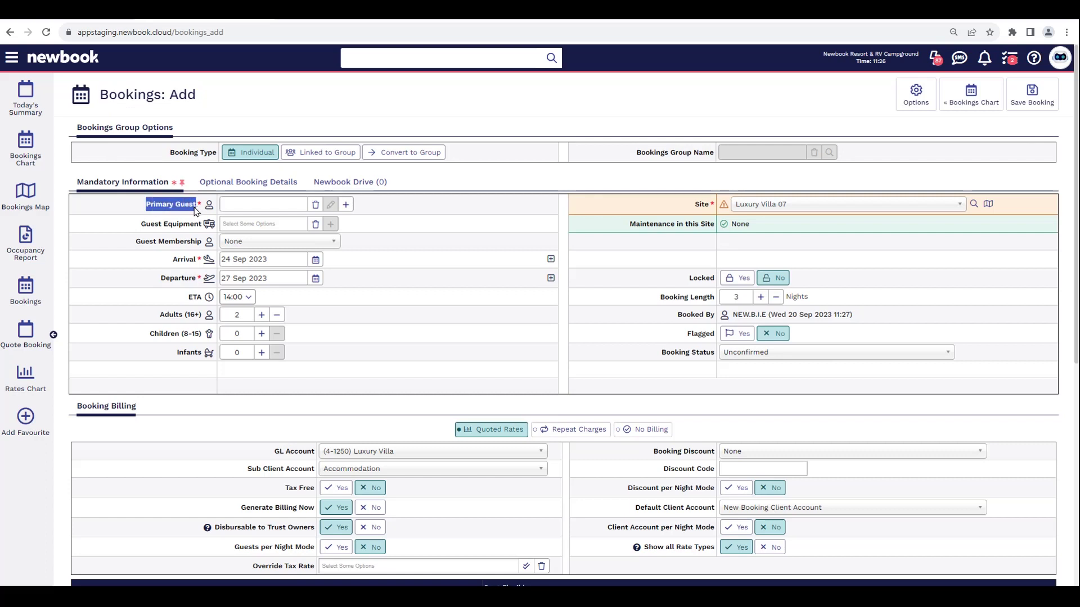
click(258, 205)
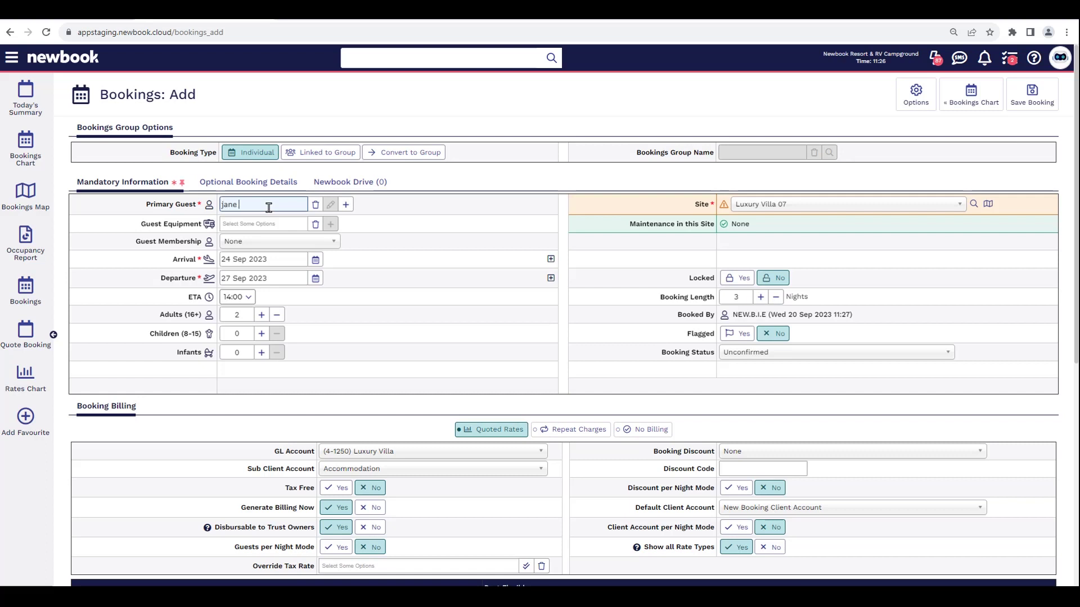
click(272, 244)
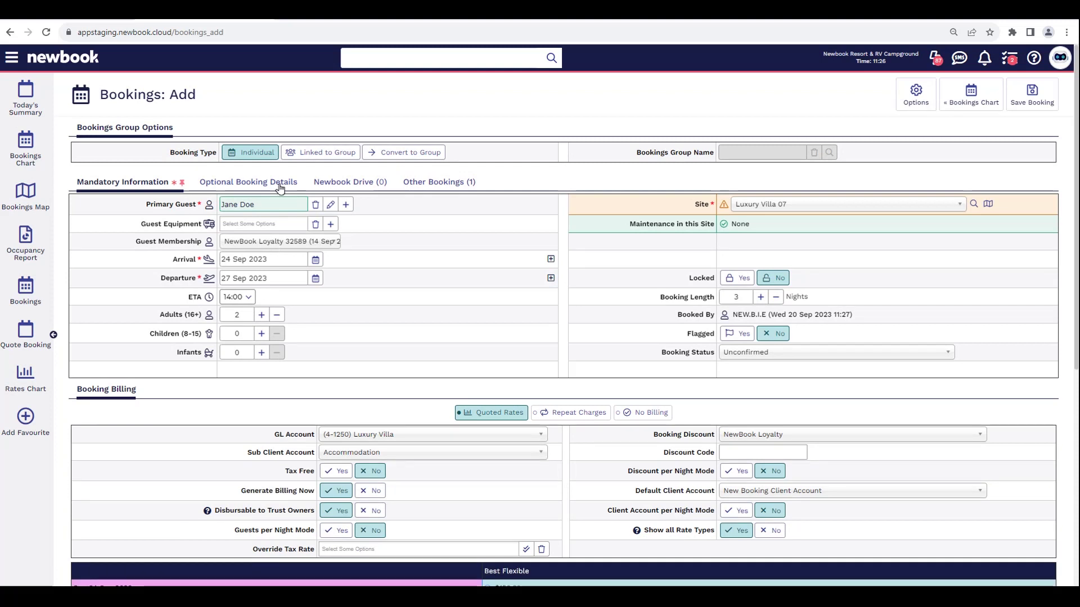
click(258, 187)
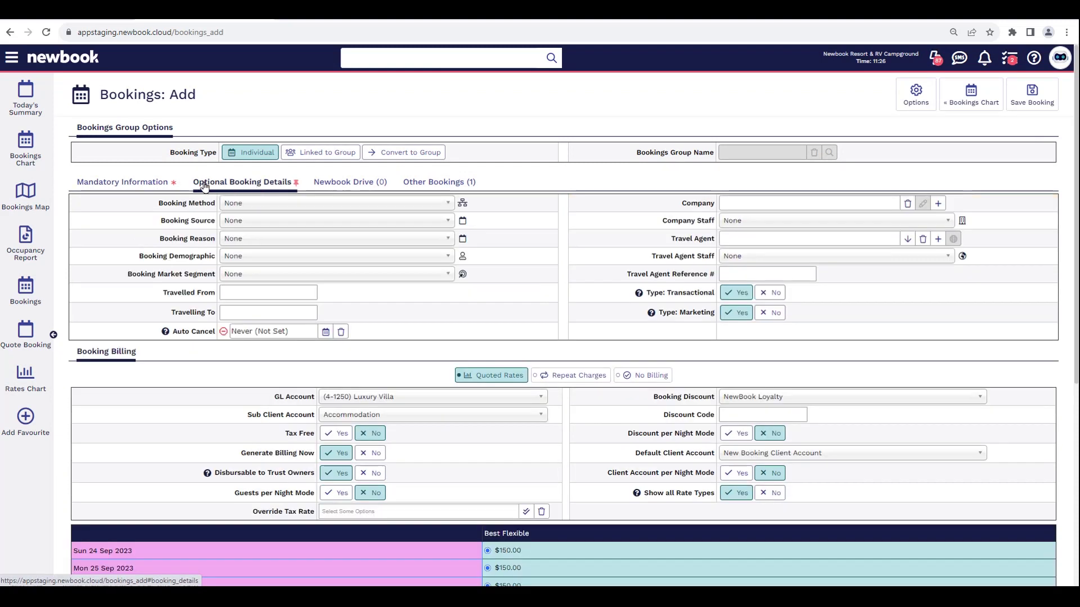
- Search 'smith' and set Smith PTY LTD as the booking's company and default client account
double_click(688, 204)
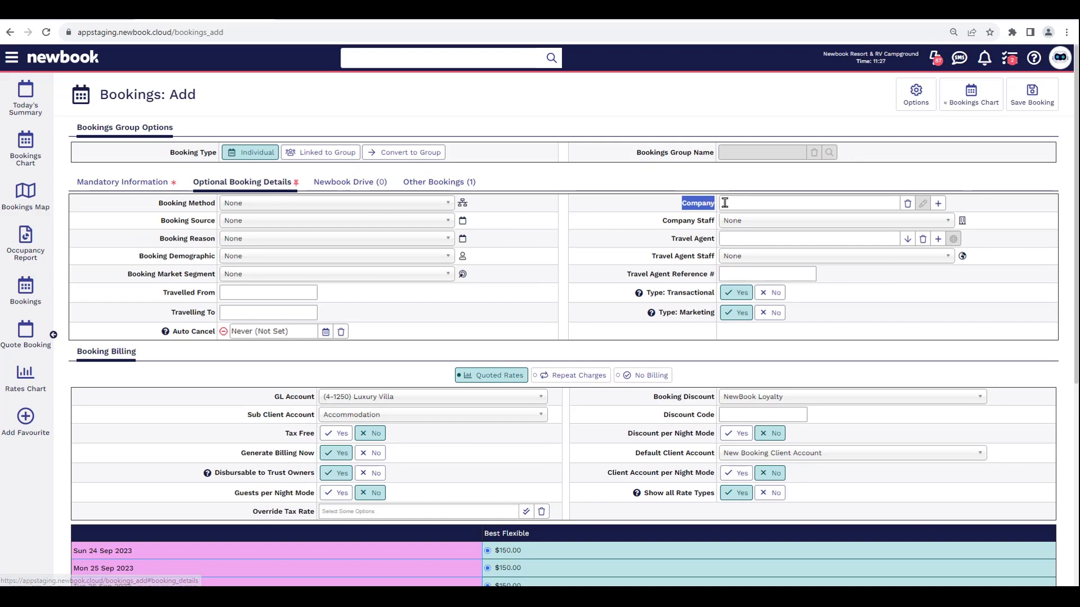
click(784, 203)
text(smith)
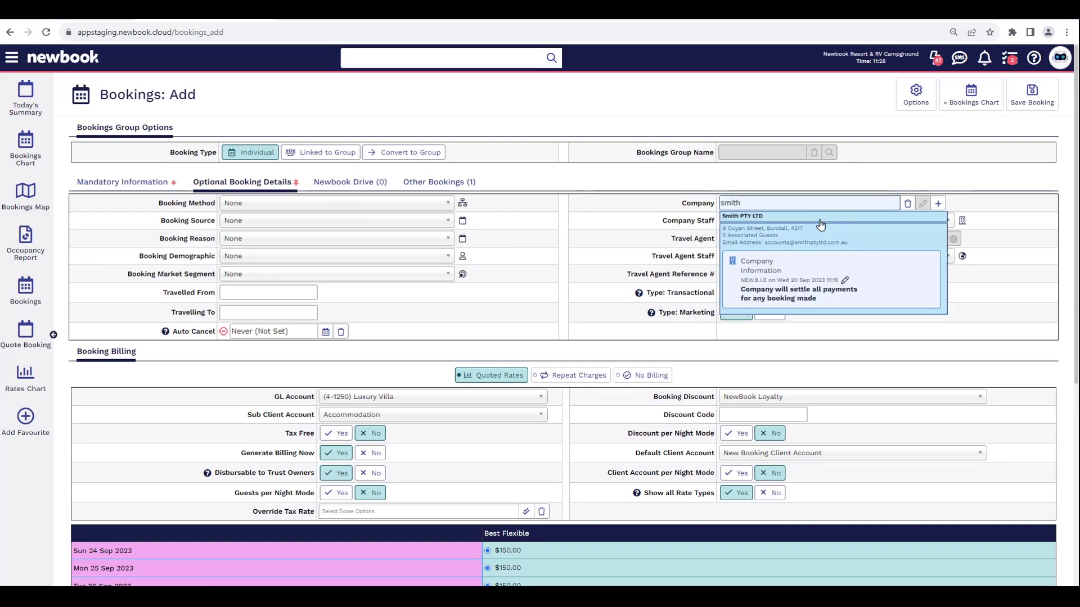
click(752, 239)
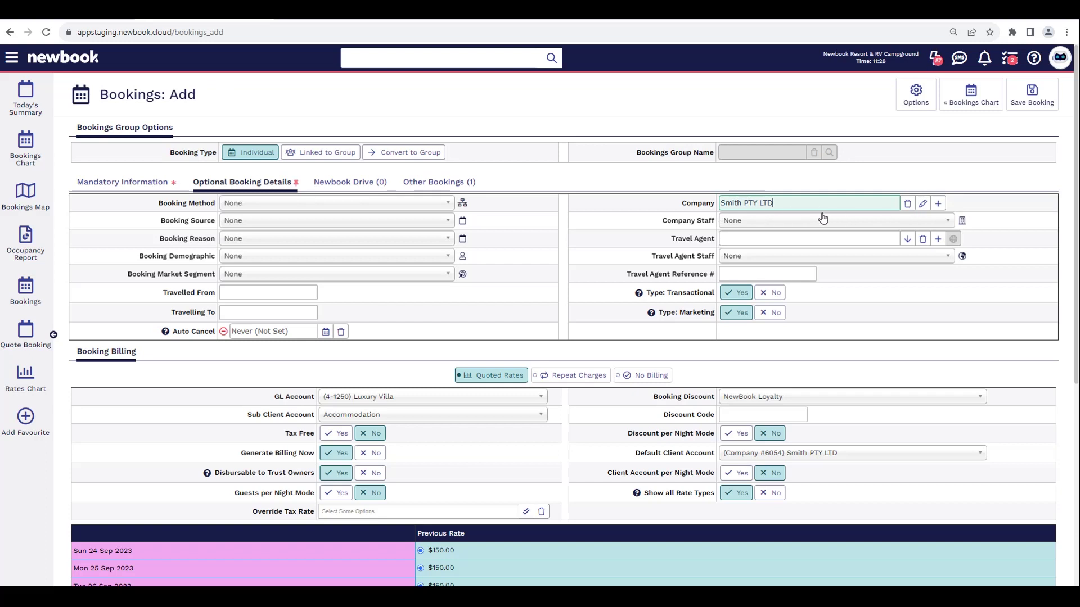
drag(137, 354, 78, 352)
click(79, 352)
scroll(163, 365, down, 1)
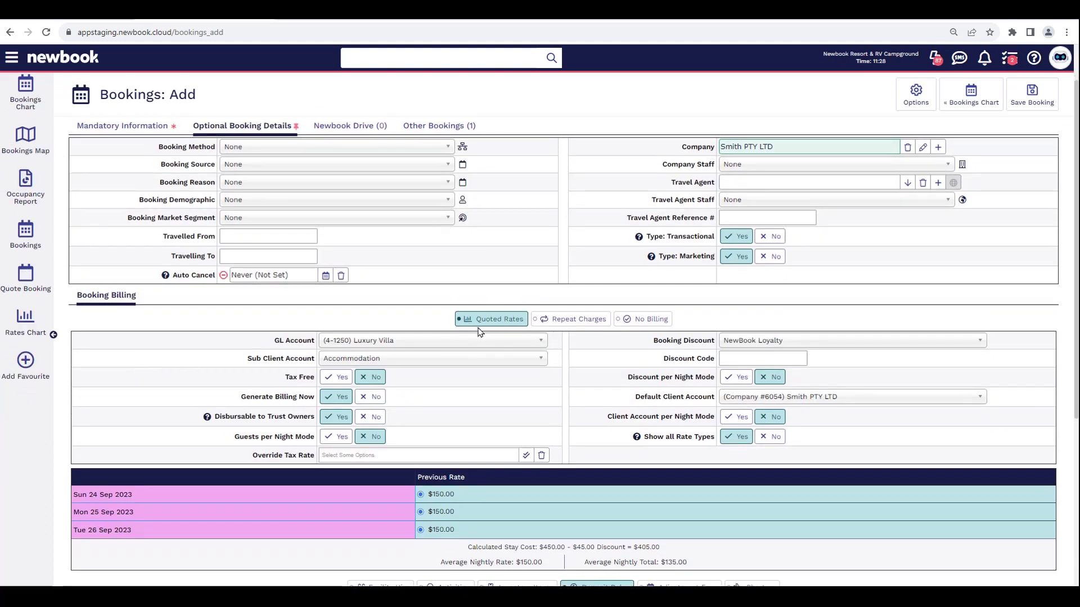
- Check the three $150.00 nightly rates and Smith PTY LTD client account, then save the booking
drag(434, 494, 417, 519)
key(Tab)
key(Tab)
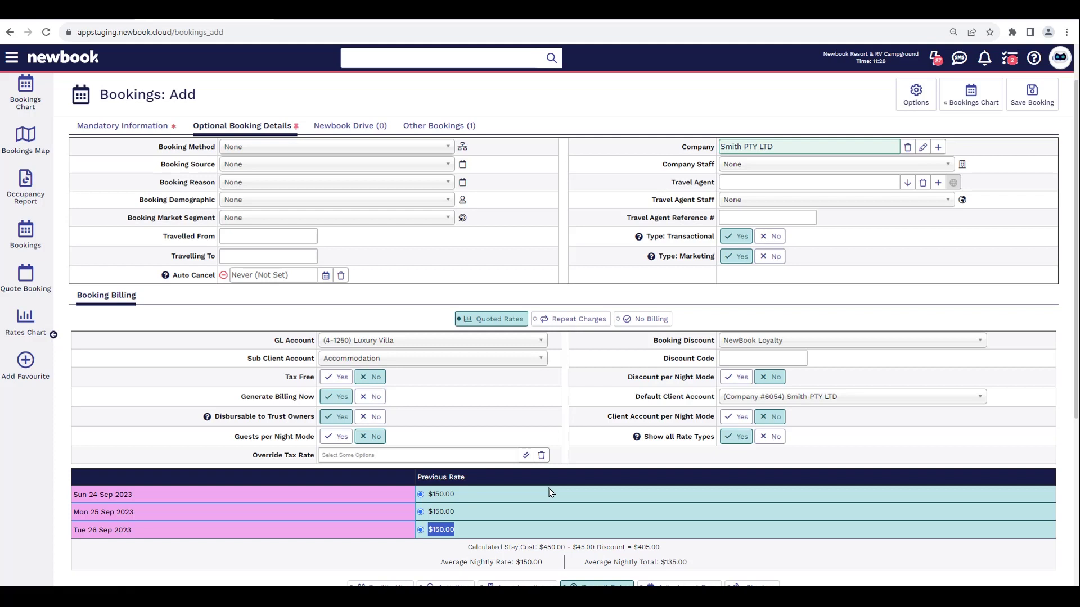
drag(631, 398, 721, 410)
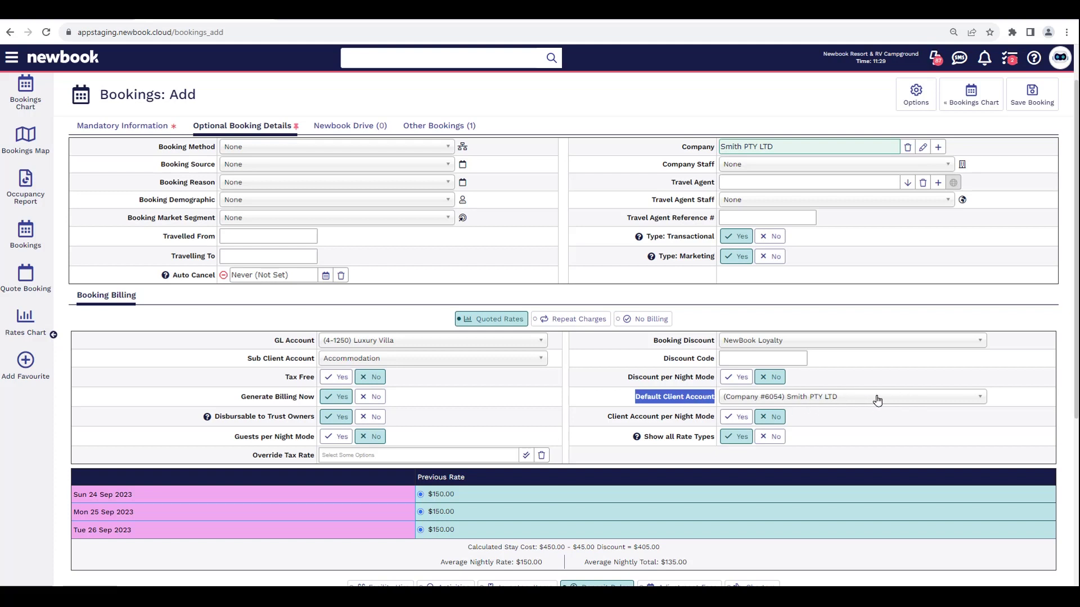
click(1000, 405)
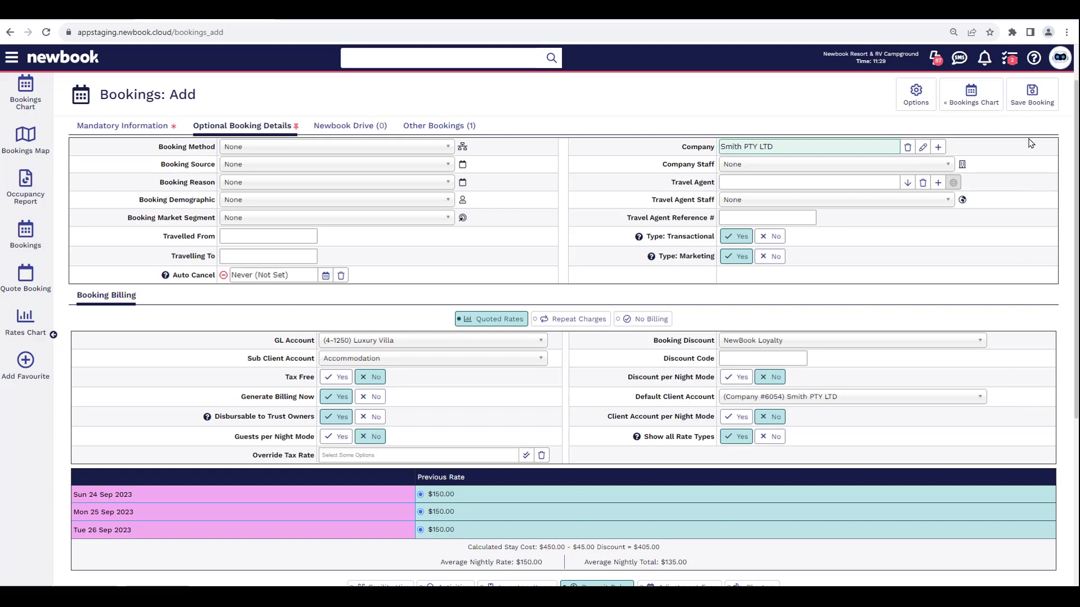
click(1030, 101)
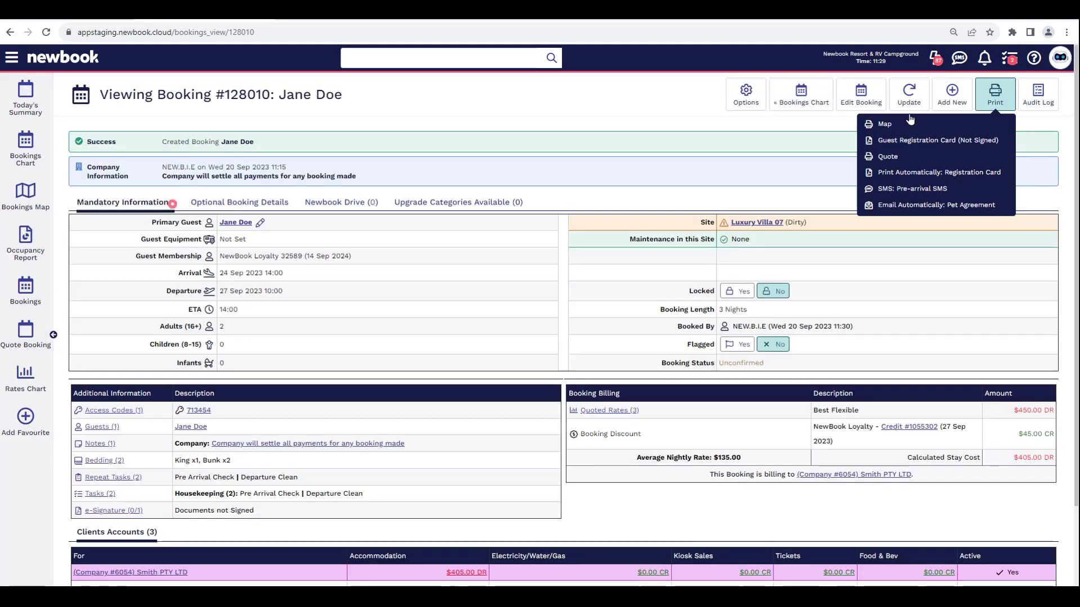
- Review the saved booking's billing: $450.00 quoted, $405.00 stay cost, billed to Smith PTY LTD
drag(341, 96, 100, 95)
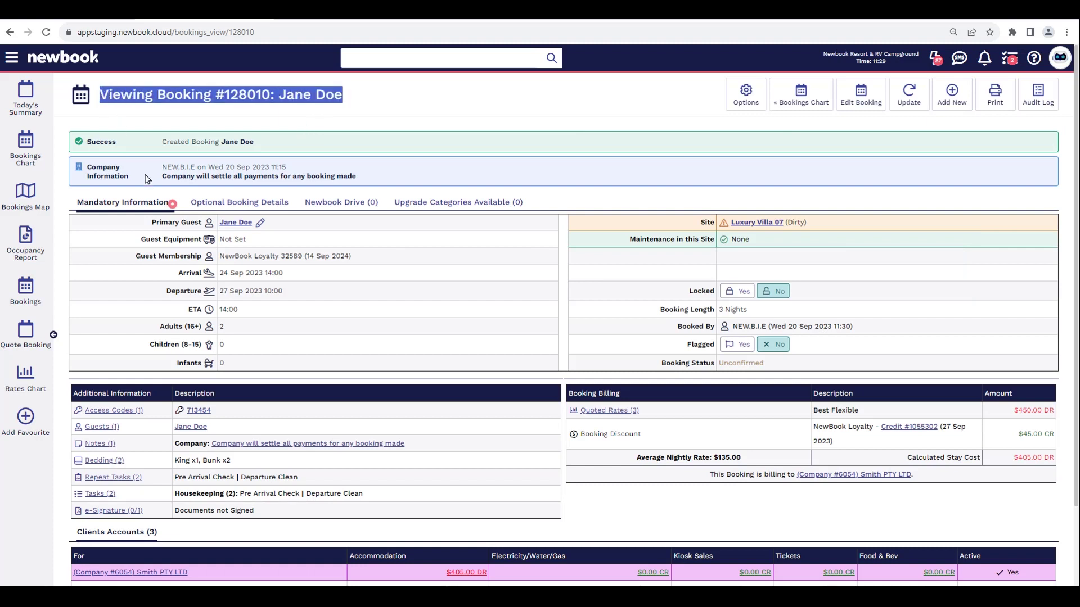
drag(160, 184, 358, 181)
click(358, 181)
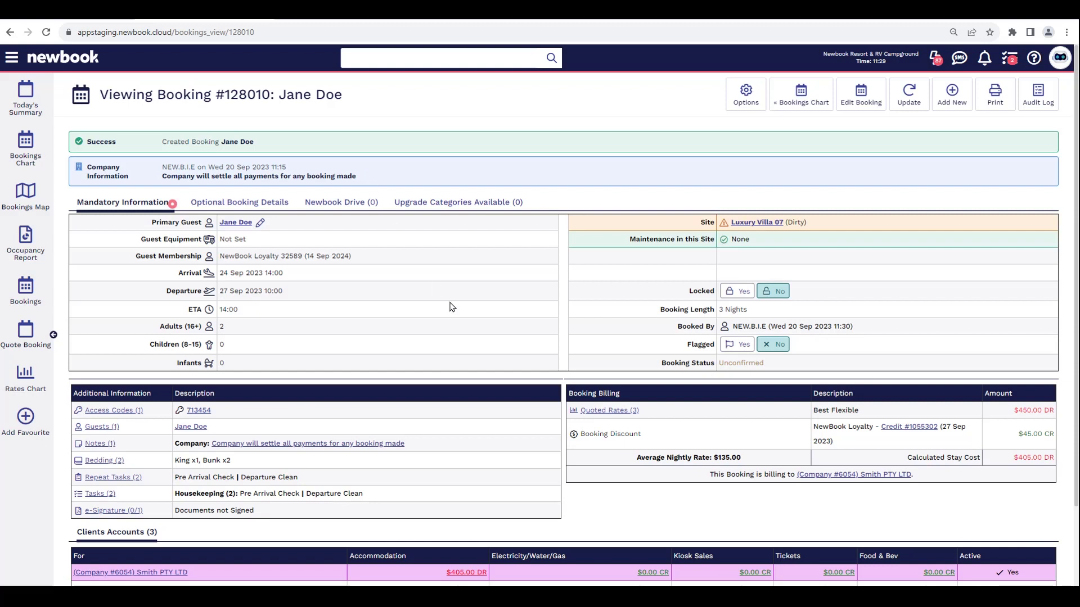
drag(622, 397, 569, 394)
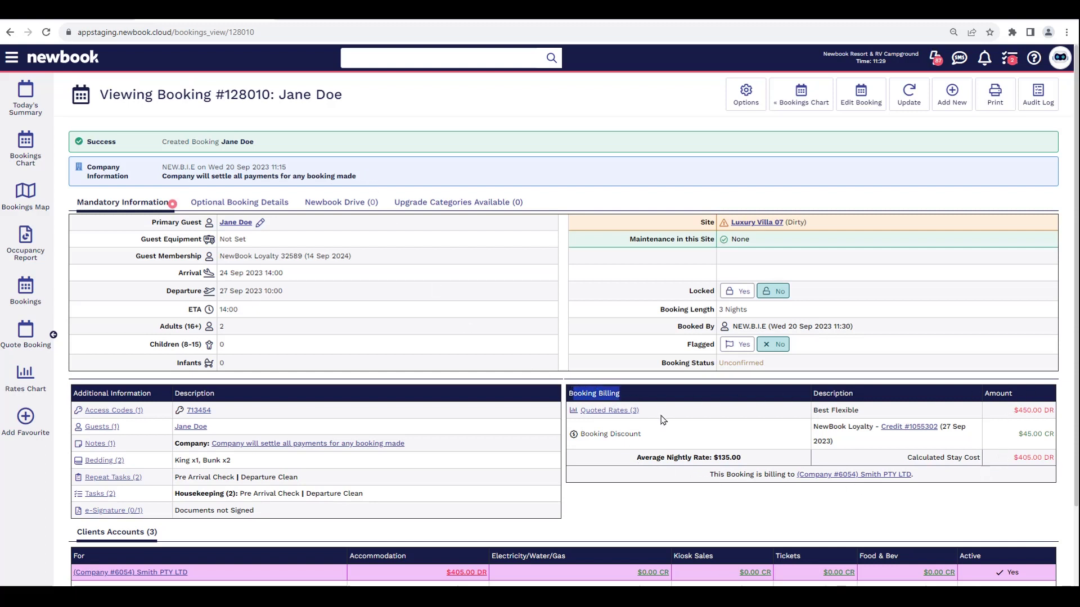
double_click(1029, 410)
click(1041, 409)
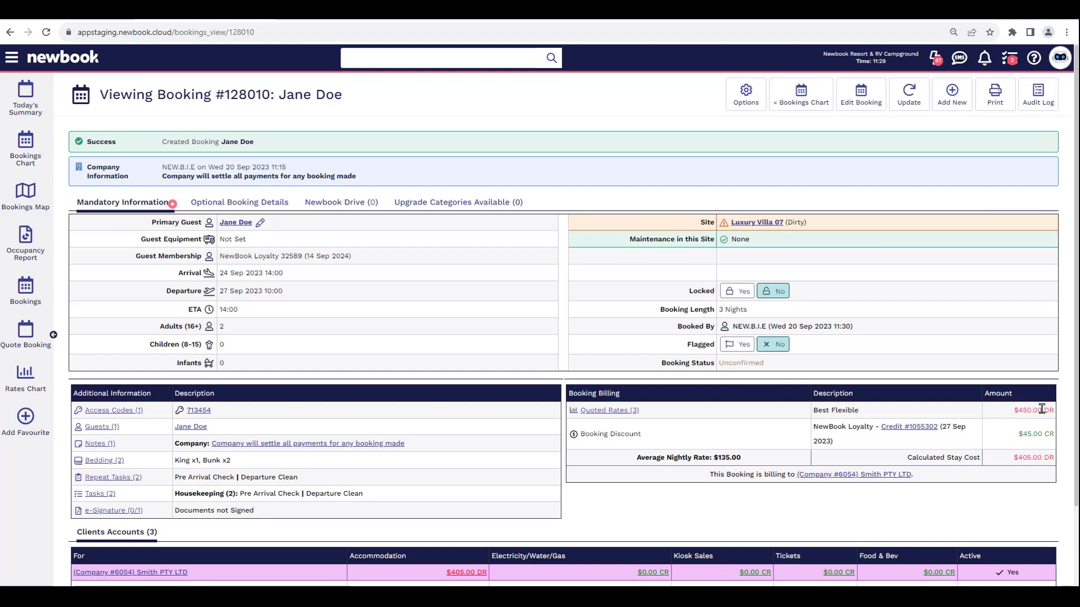
drag(906, 466, 1040, 459)
click(1018, 458)
drag(710, 475, 913, 475)
click(900, 476)
- Check Smith PTY LTD's $405.00 DR accommodation charge under Clients Accounts, then return to the top
scroll(889, 480, down, 2)
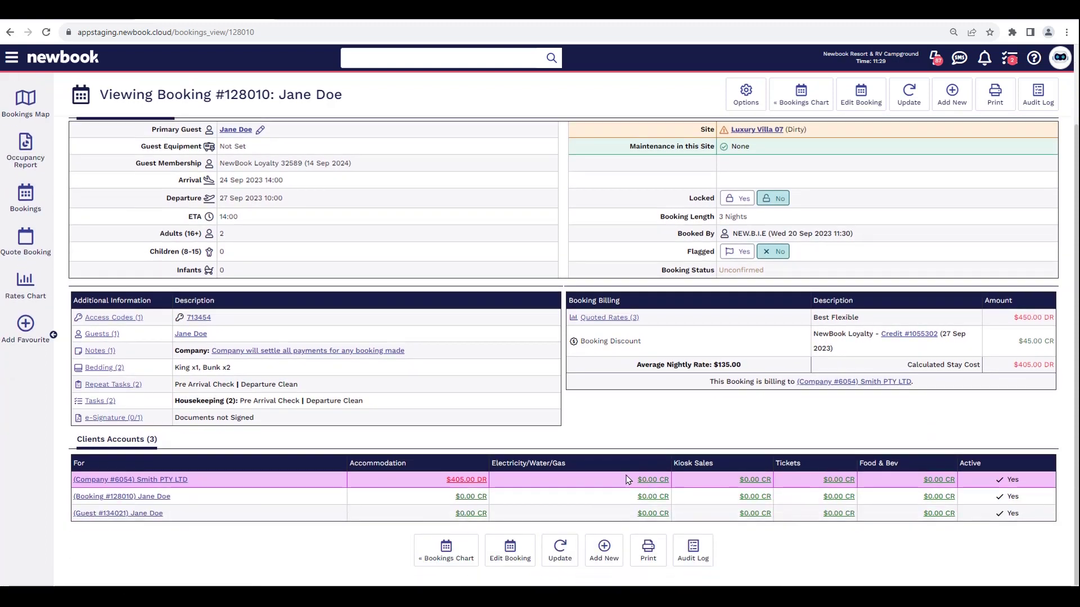
drag(182, 444, 74, 442)
click(202, 441)
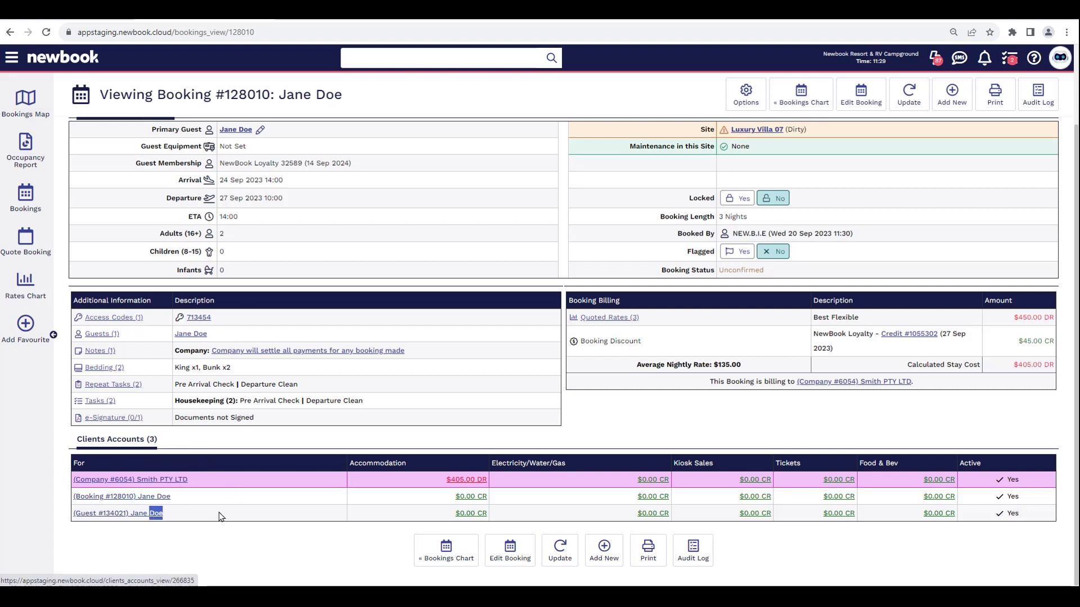
drag(447, 479, 506, 488)
click(506, 487)
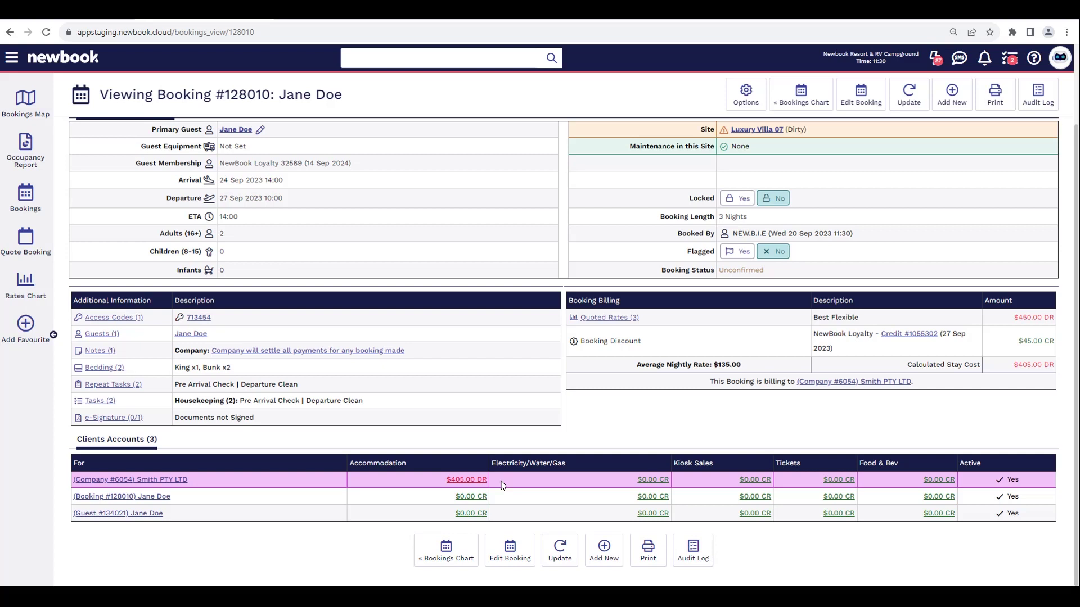
scroll(502, 485, up, 2)
mouse_move(229, 225)
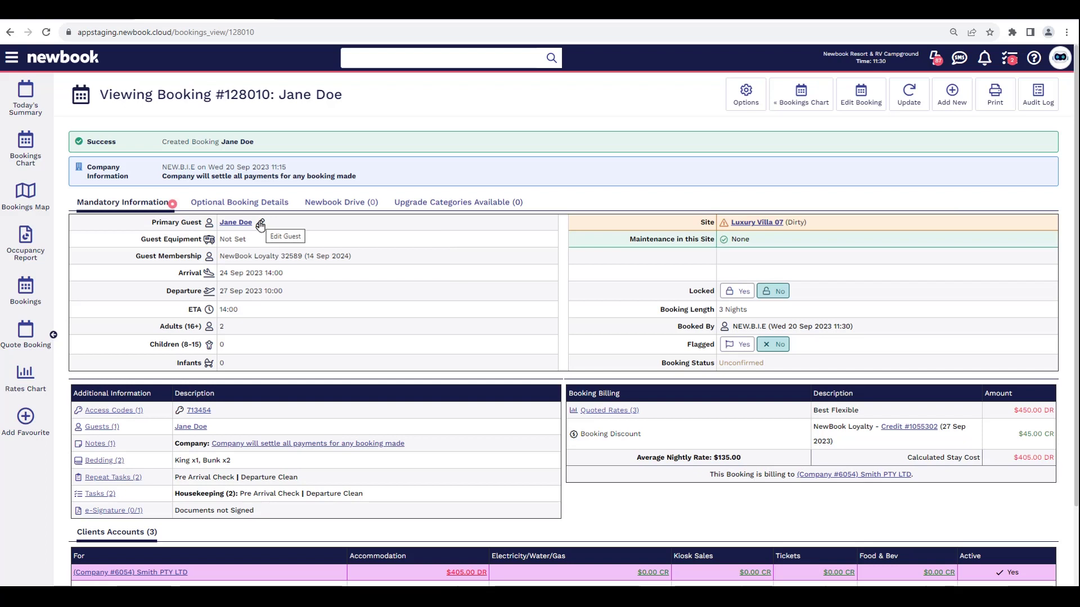
click(260, 225)
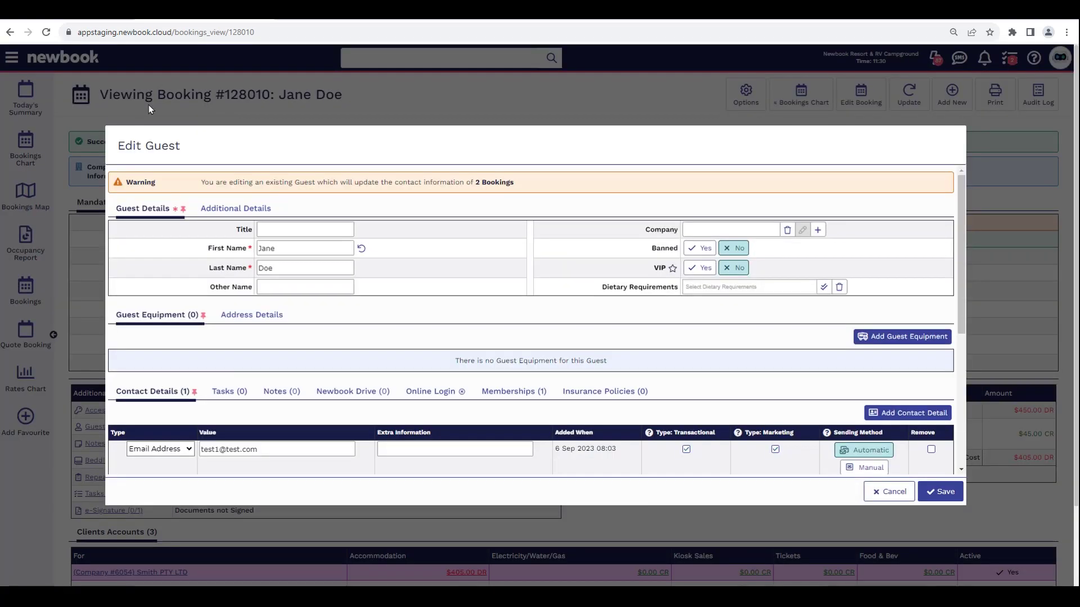
click(717, 228)
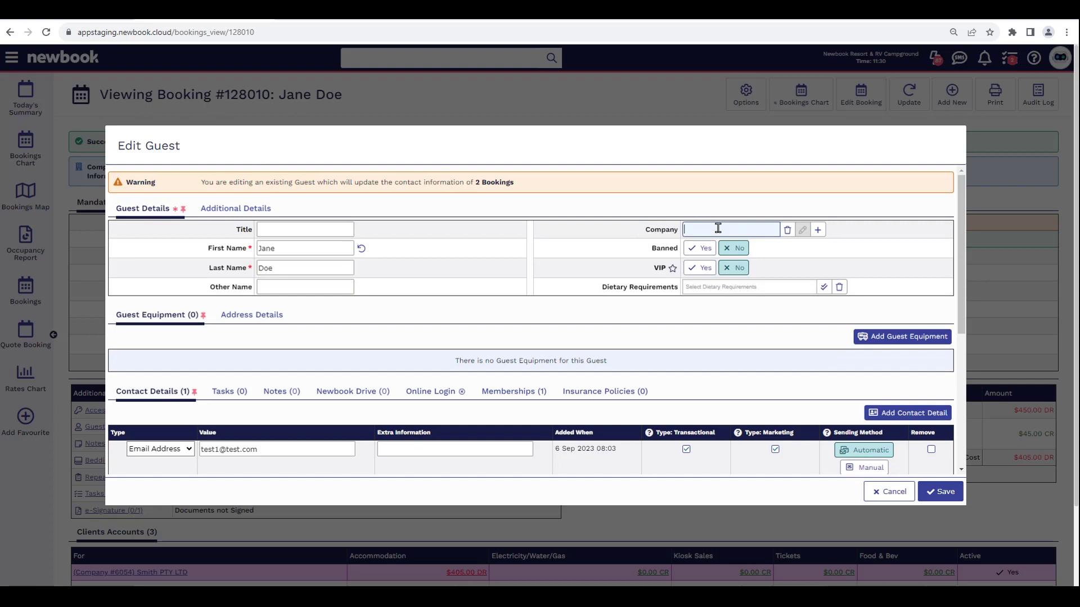
click(742, 263)
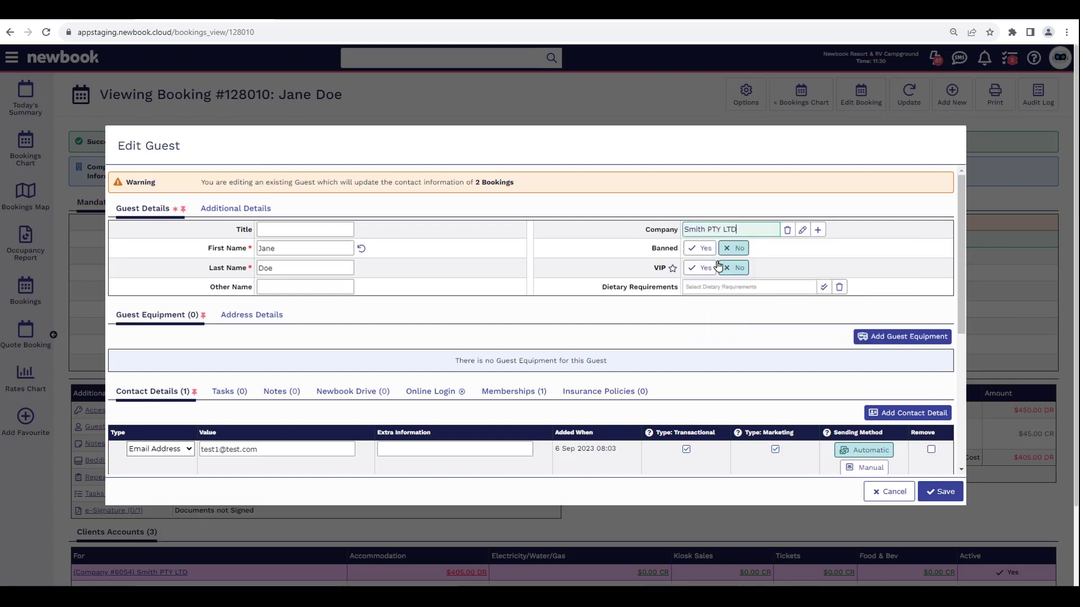
click(940, 498)
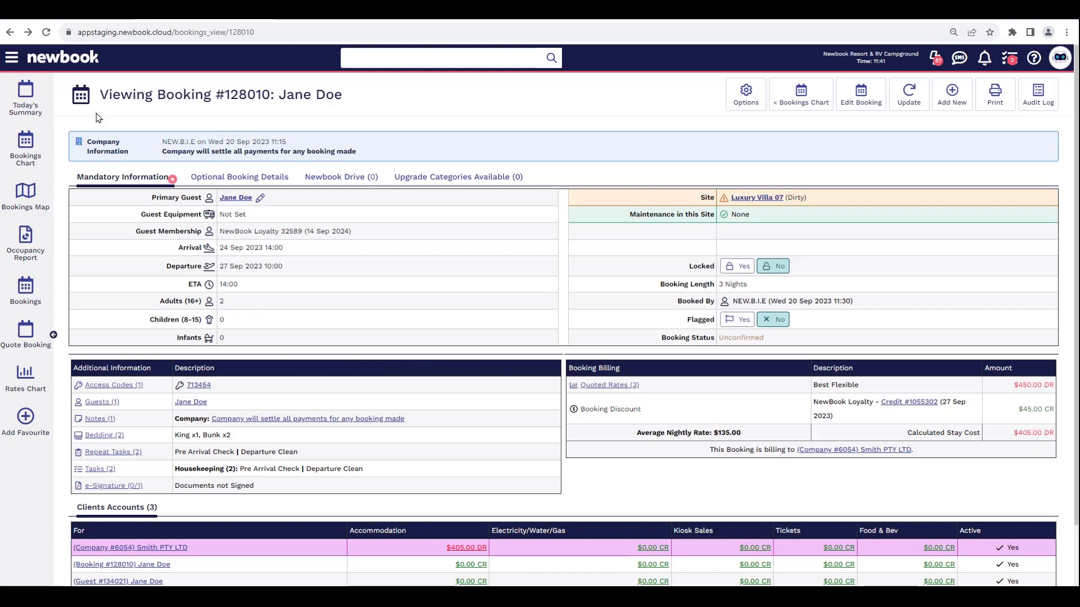
- Start a new booking by searching the main menu for 'add book'
click(13, 62)
text(add book)
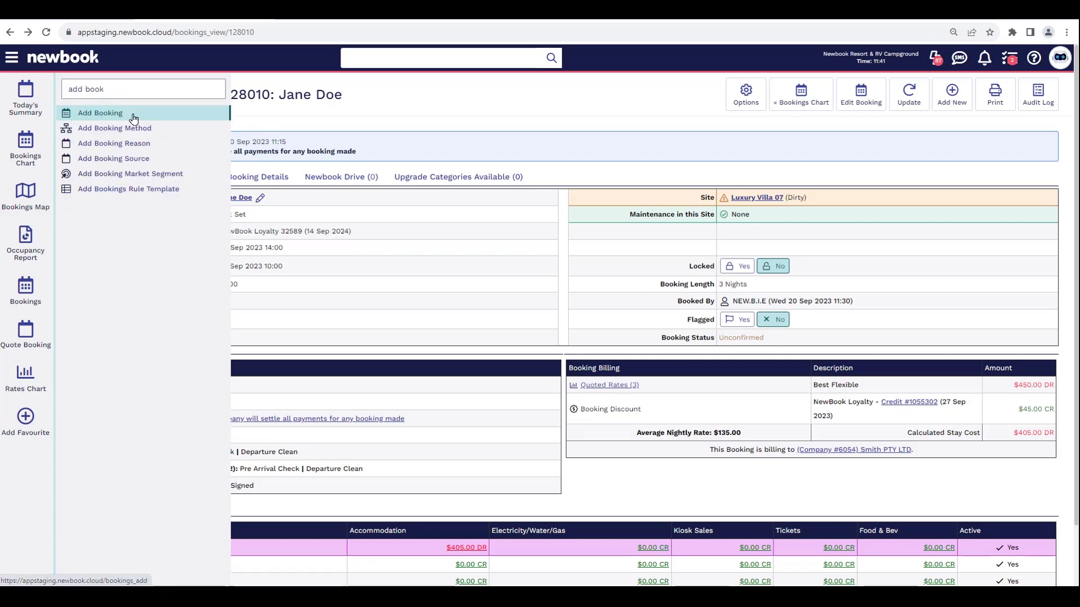
click(100, 113)
drag(100, 95, 217, 103)
click(218, 103)
- Choose the existing loyalty guest as the new booking's primary guest
click(228, 183)
drag(681, 209, 731, 209)
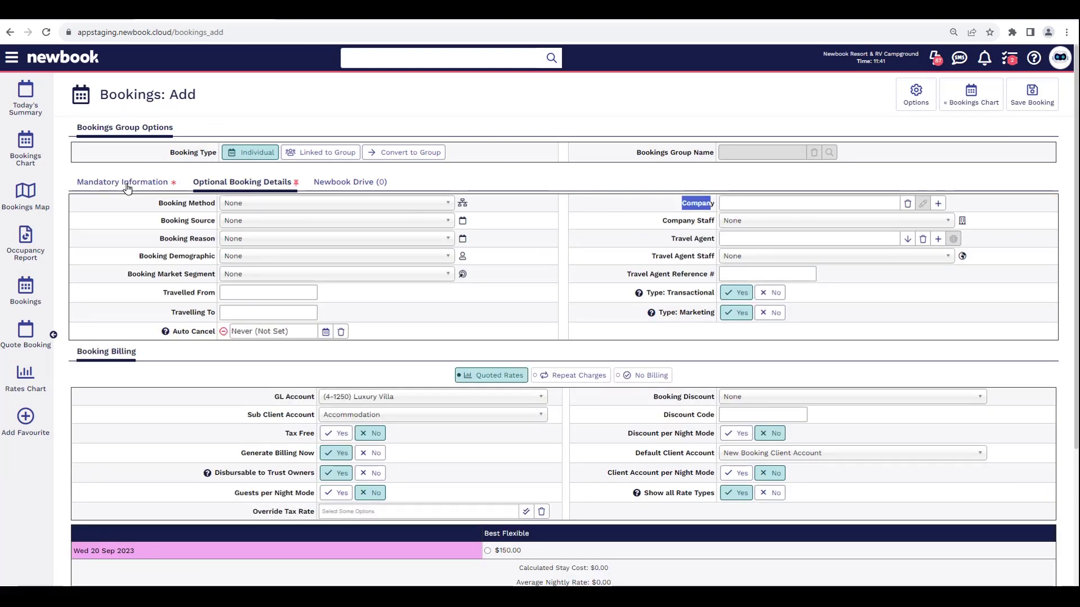
click(128, 186)
drag(141, 207, 201, 206)
click(243, 207)
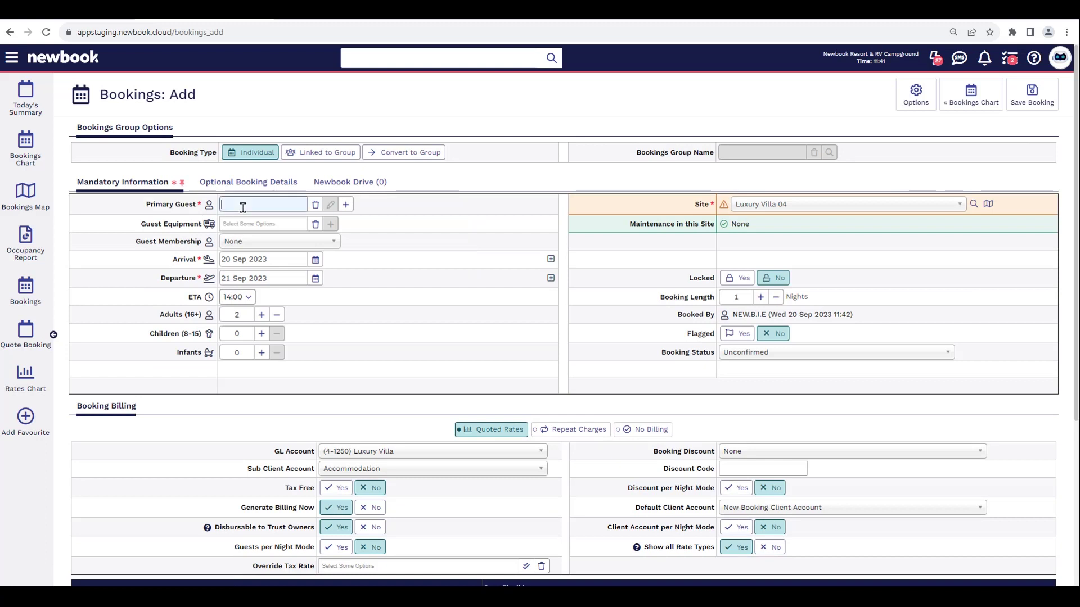
text(jane do)
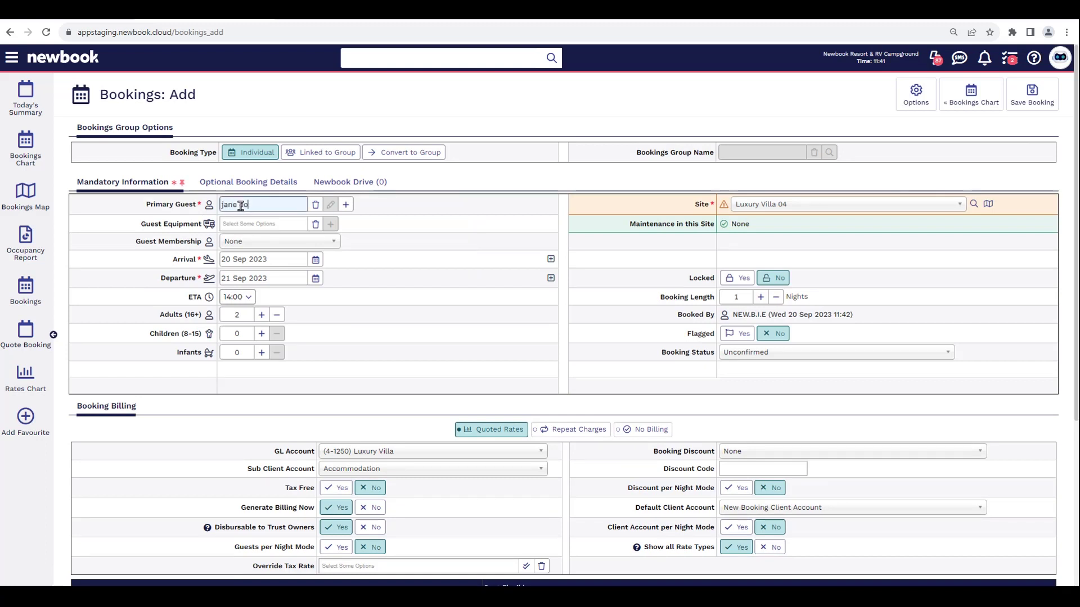
click(239, 239)
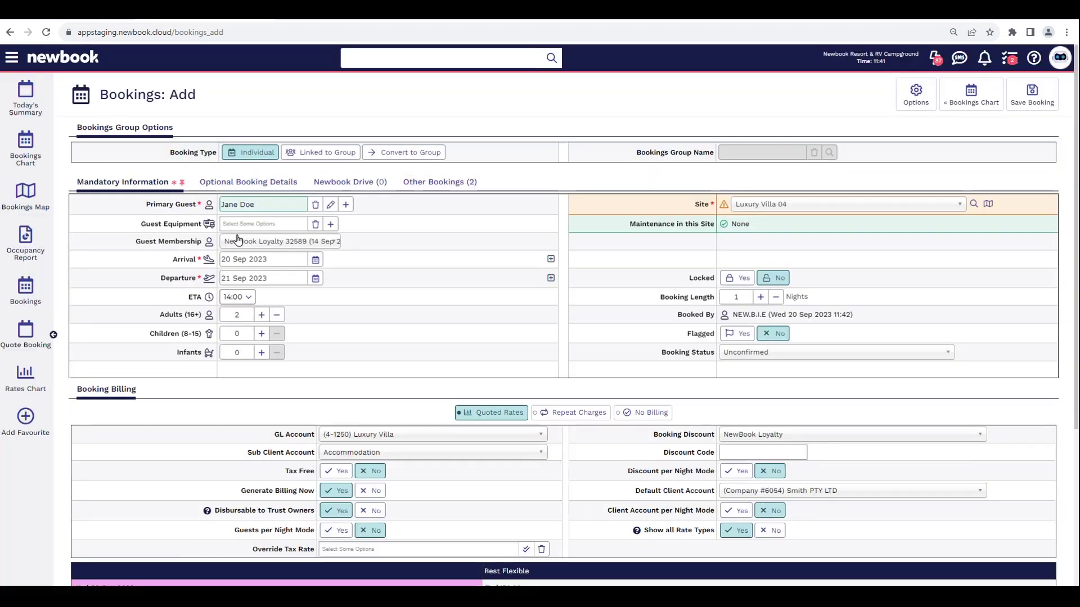
- Confirm Smith PTY LTD as company and client account, pick Best Flexible $150.00, and save
click(248, 181)
drag(672, 204, 725, 208)
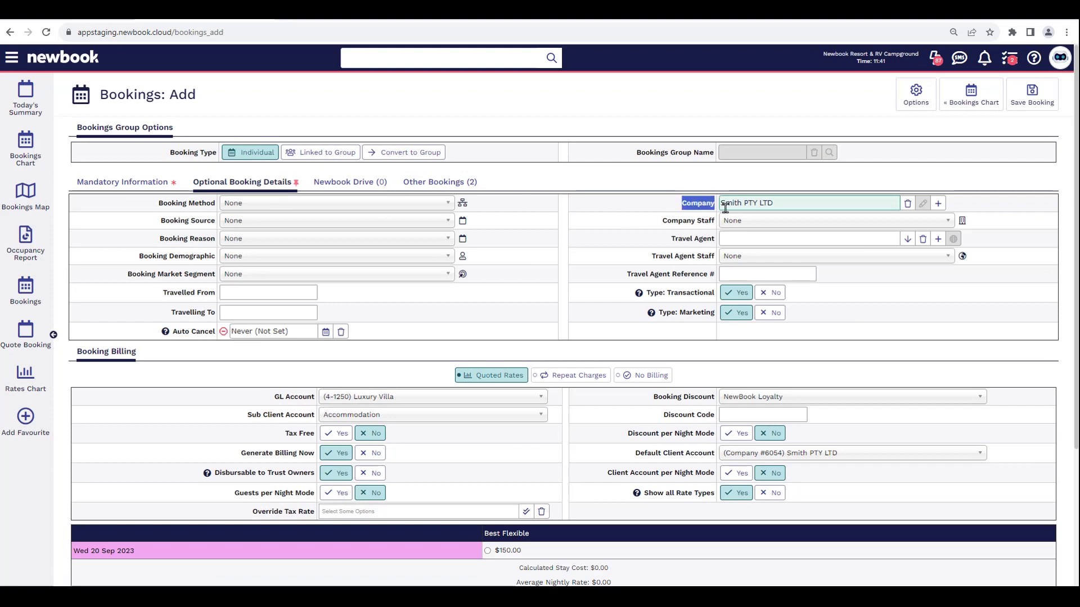
drag(632, 455, 825, 463)
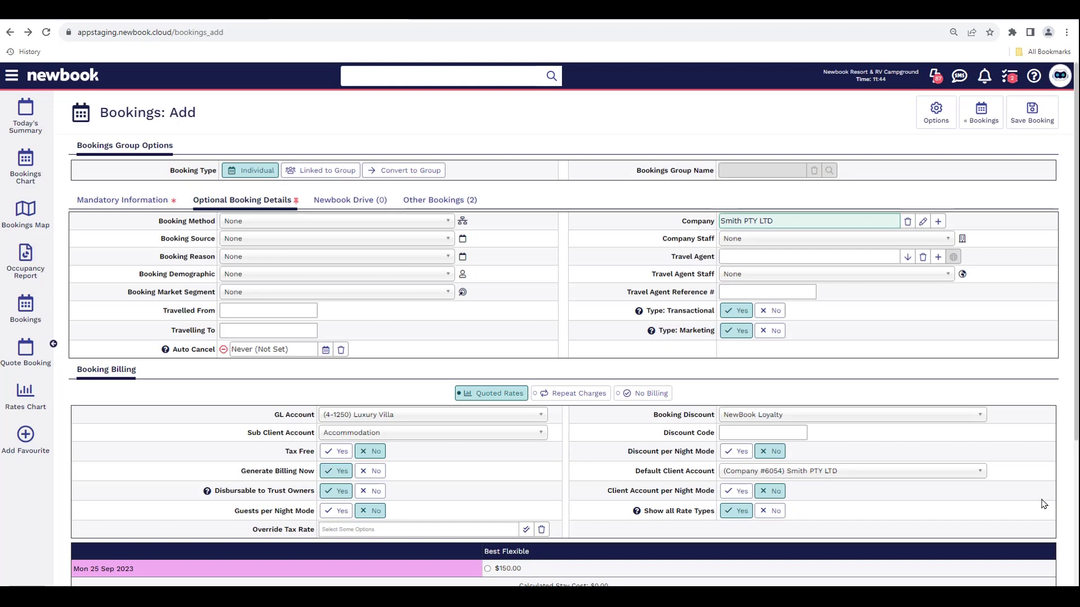
drag(137, 369, 78, 370)
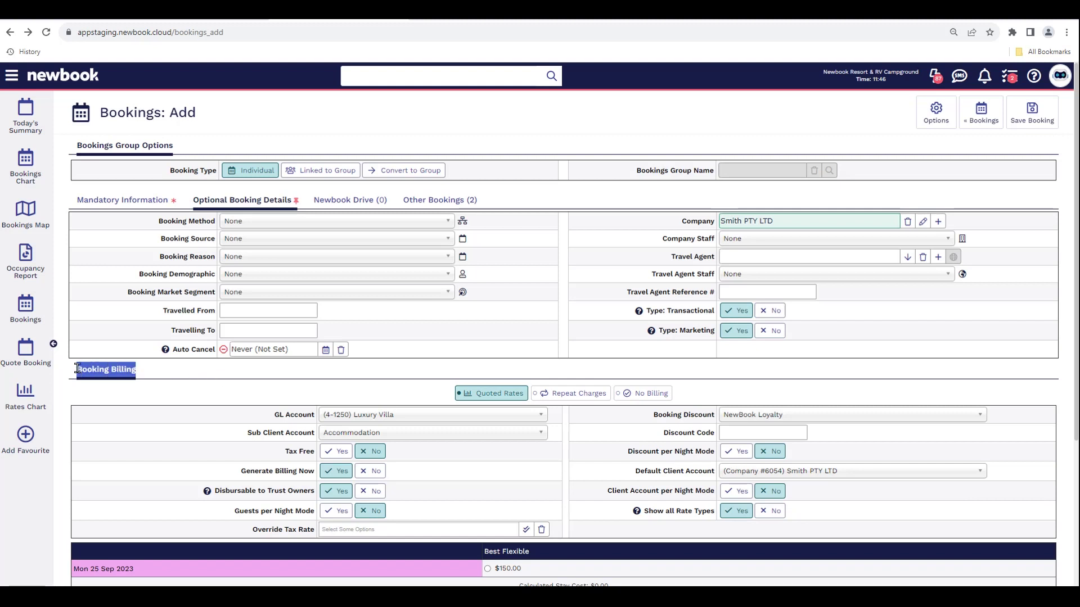
drag(241, 473, 306, 484)
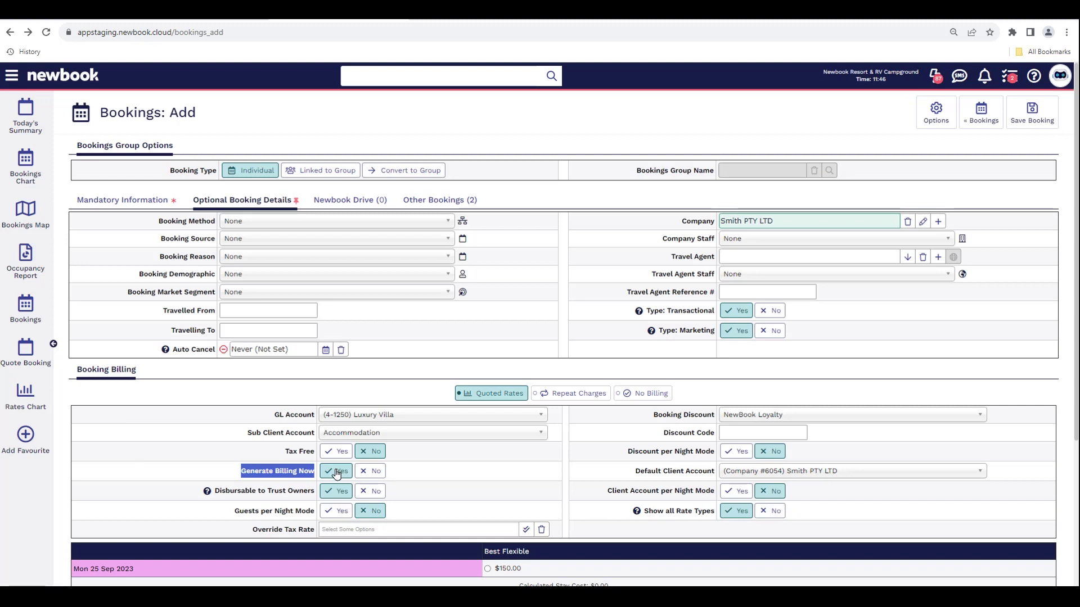
click(496, 554)
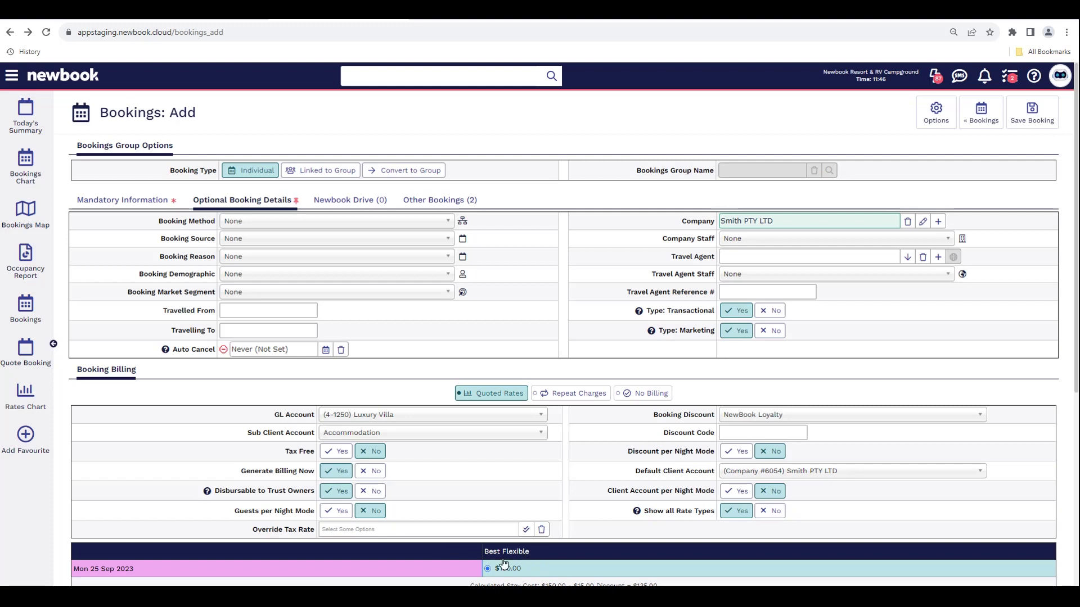
click(1033, 126)
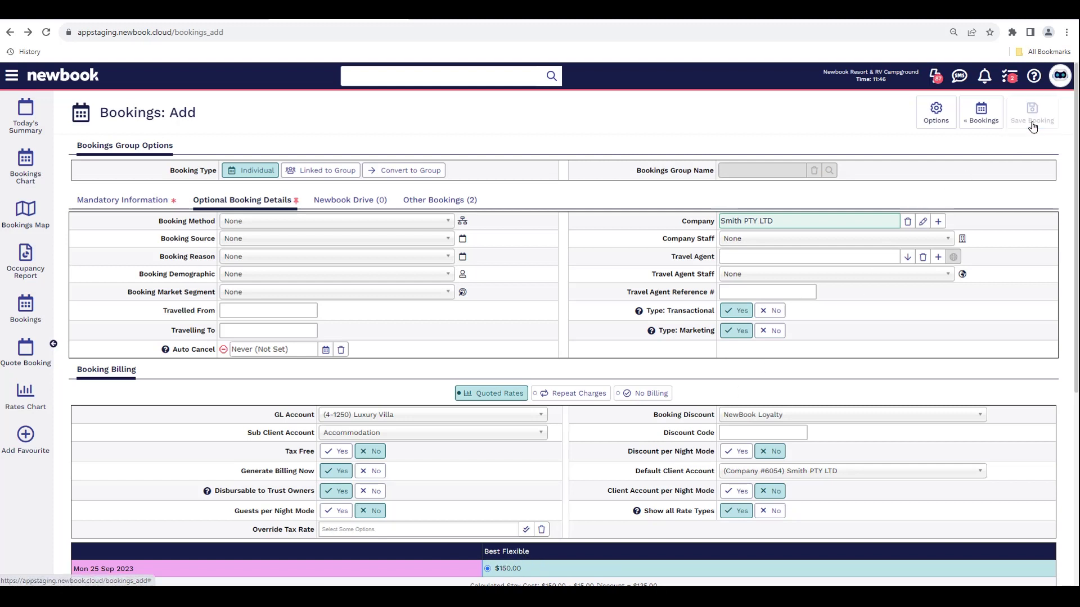
- Open Smith PTY LTD's client account from Clients Accounts, noting its $540.00 DR balance
drag(104, 113, 362, 114)
click(470, 224)
scroll(463, 483, down, 2)
drag(428, 482, 492, 482)
click(180, 479)
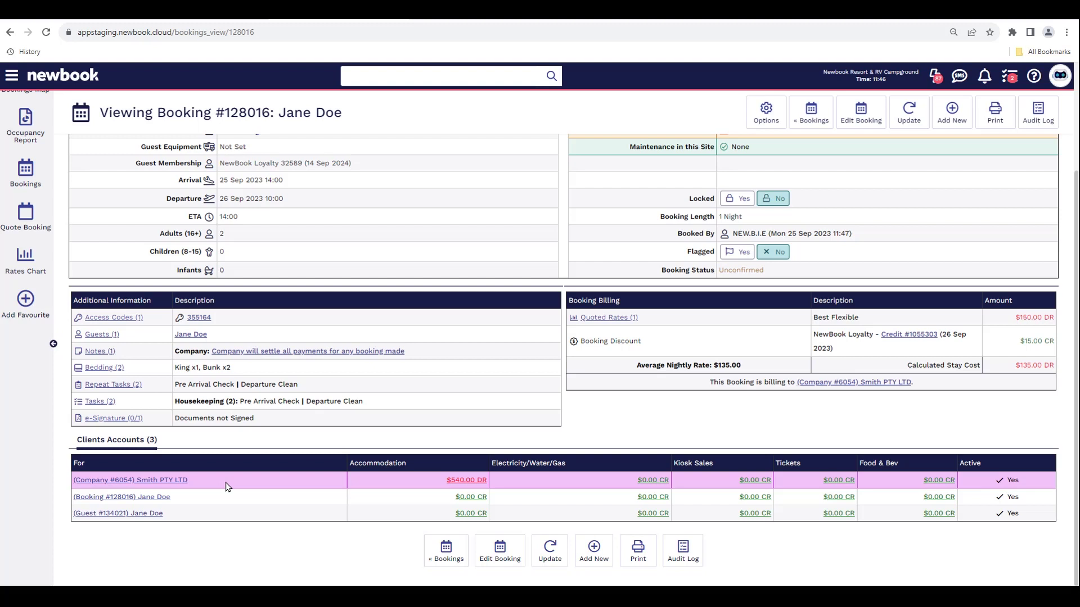
drag(215, 483, 84, 479)
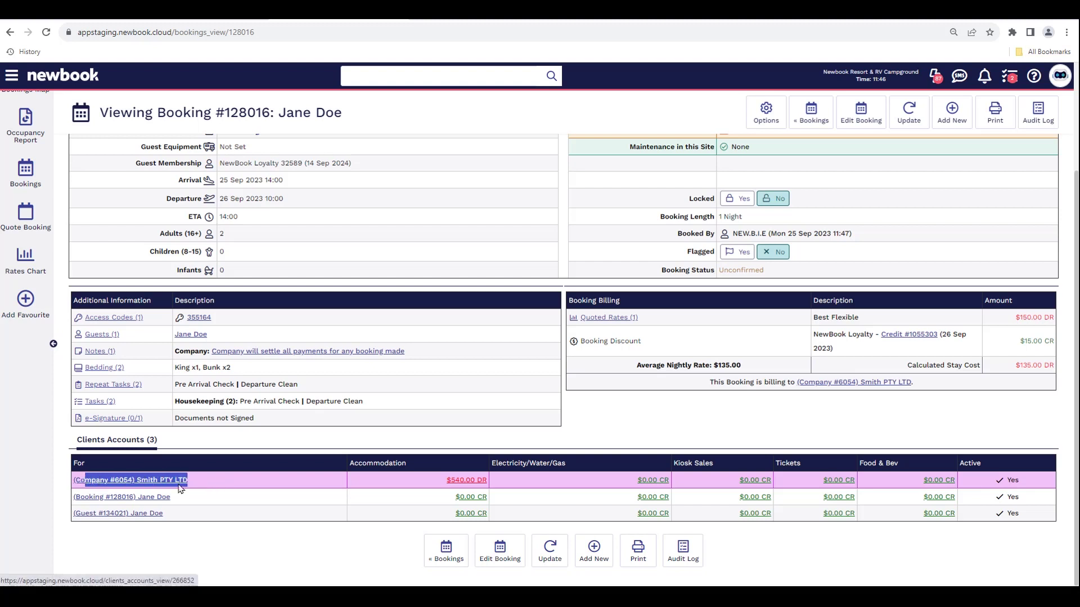
click(150, 481)
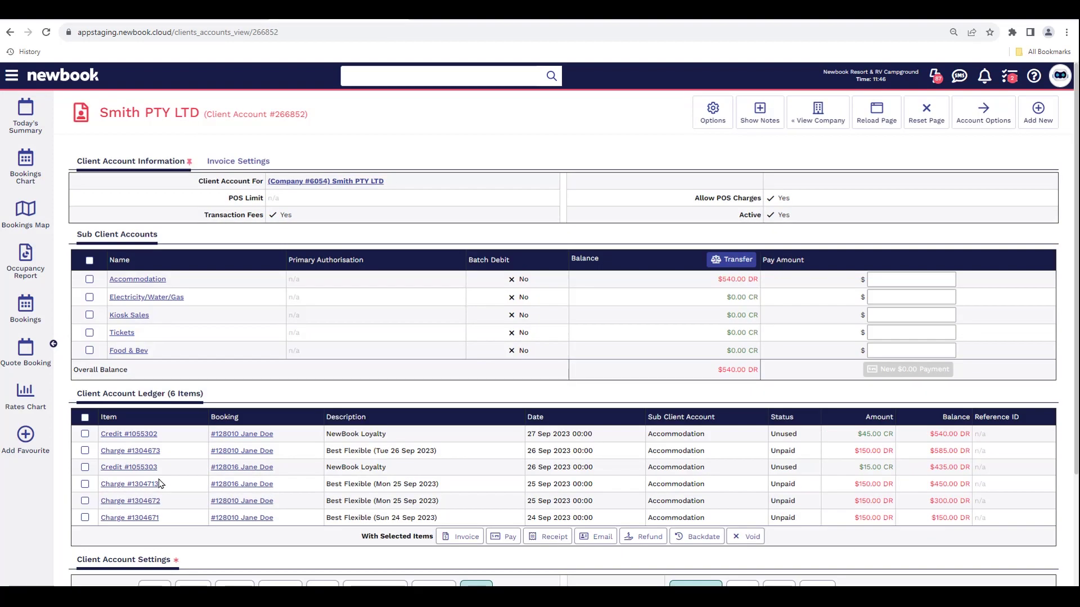
- Review the client account's $540.00 overall balance and its ledger items by booking
drag(99, 112, 310, 112)
click(326, 118)
drag(75, 373, 127, 381)
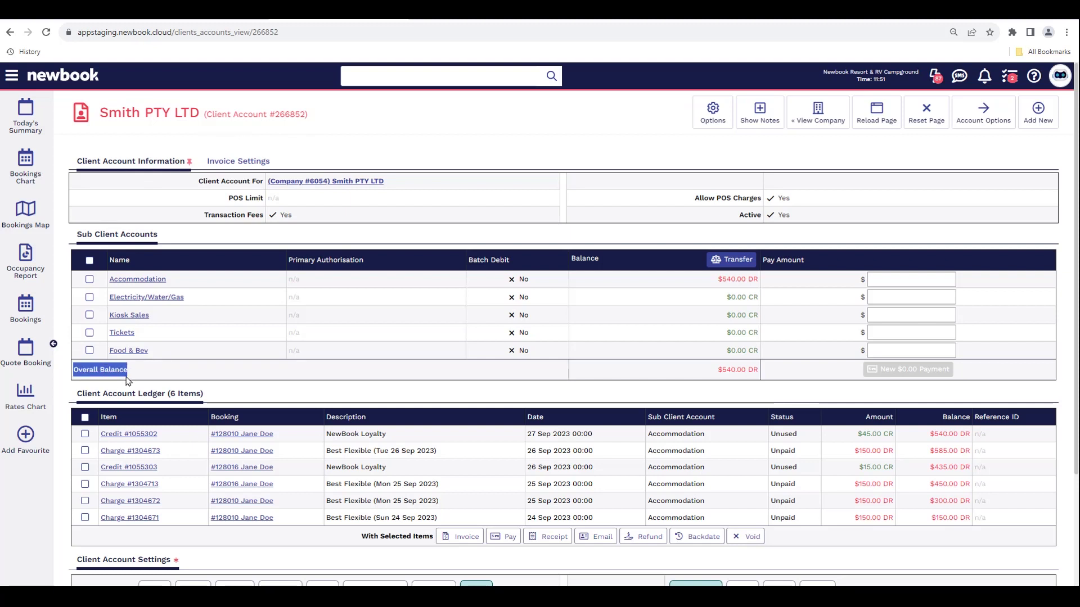
drag(713, 372, 751, 374)
click(752, 380)
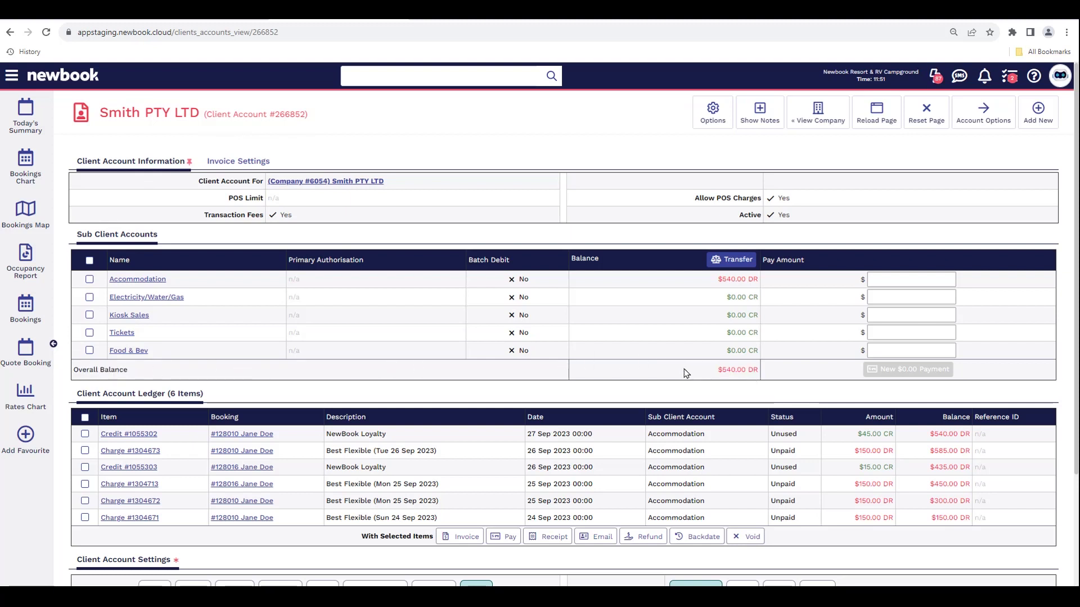
drag(206, 395, 76, 403)
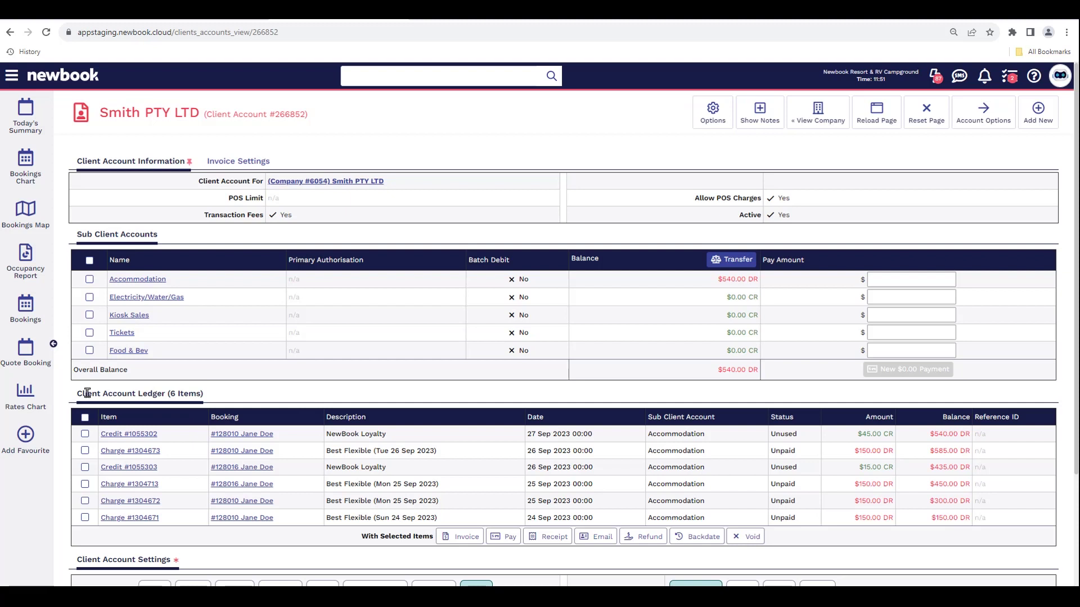
drag(241, 423, 204, 424)
click(235, 418)
- Tick the second booking's loyalty credit and $150.00 charge in the ledger for invoicing
click(303, 471)
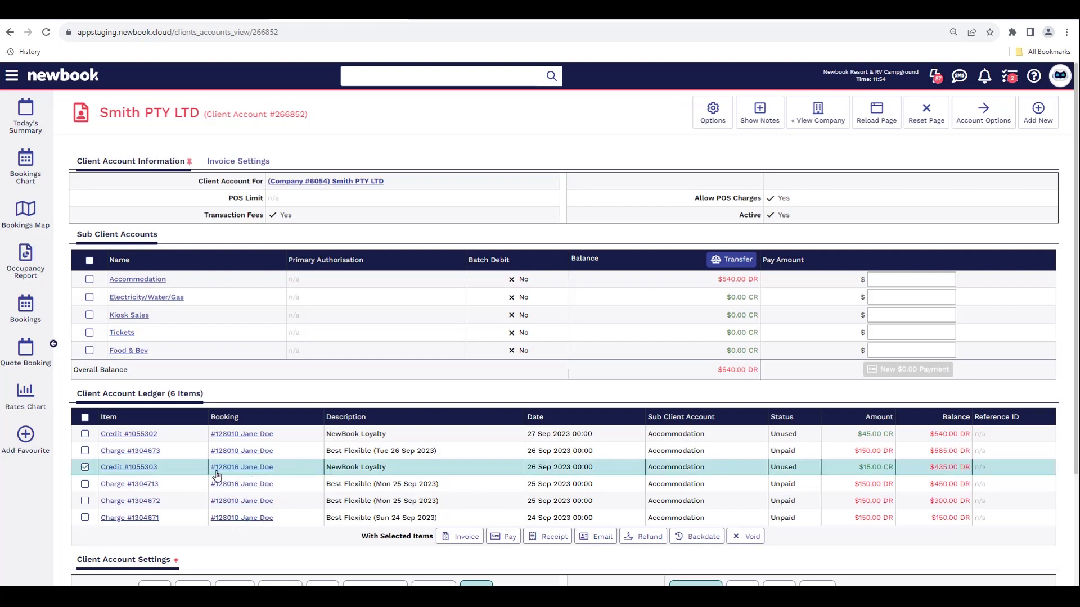
click(292, 488)
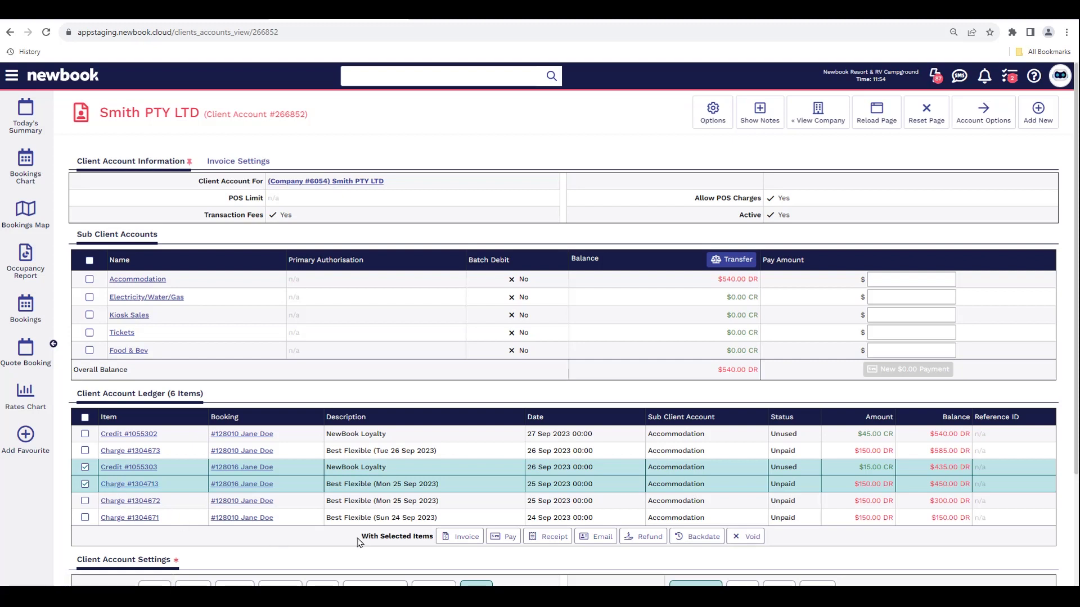
drag(358, 542, 434, 544)
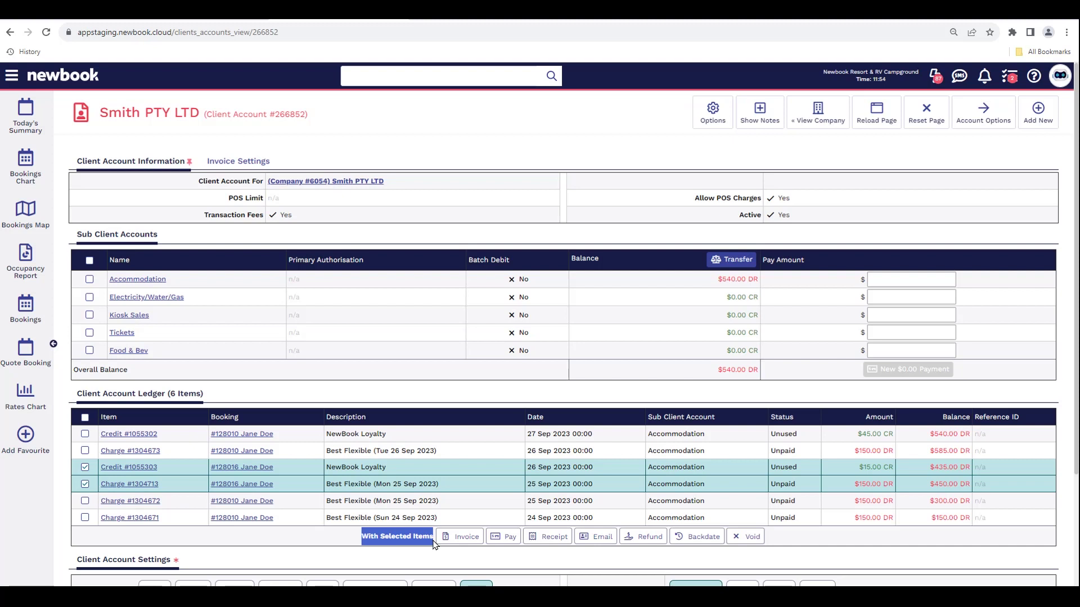
- Invoice the two ticked items to Smith PTY LTD, keeping the due date 2 Oct 2023, and save
click(463, 538)
drag(217, 117, 91, 118)
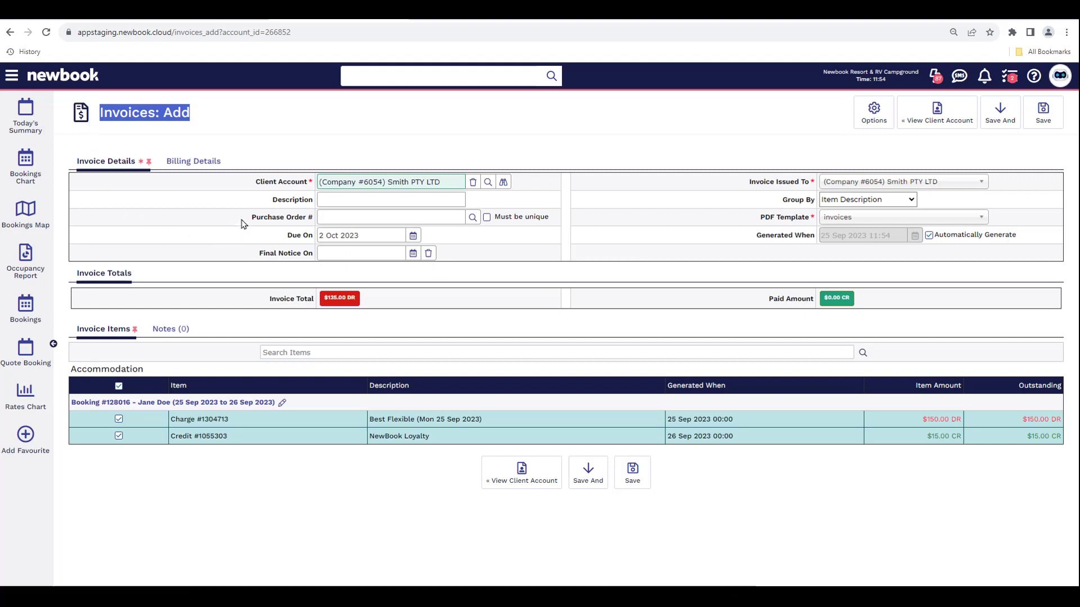
drag(254, 181, 315, 182)
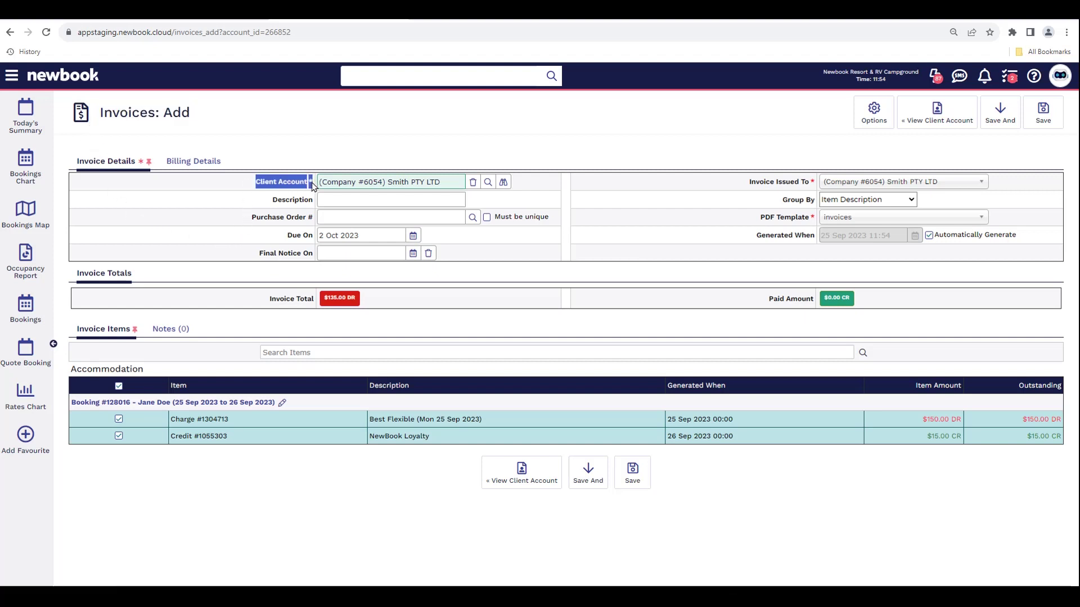
drag(747, 187, 823, 186)
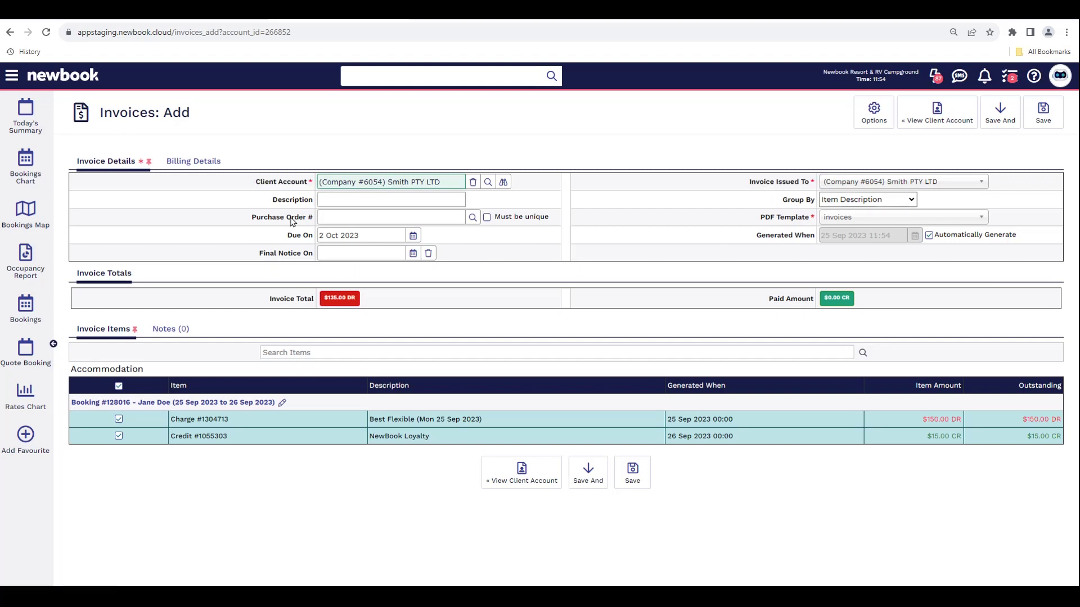
drag(287, 232, 311, 243)
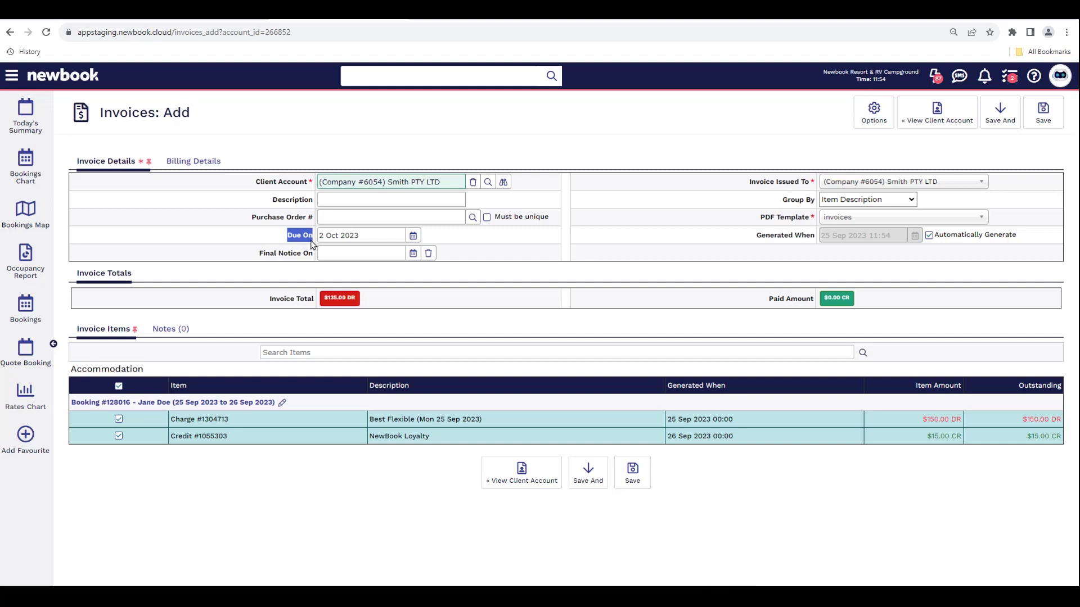
click(413, 235)
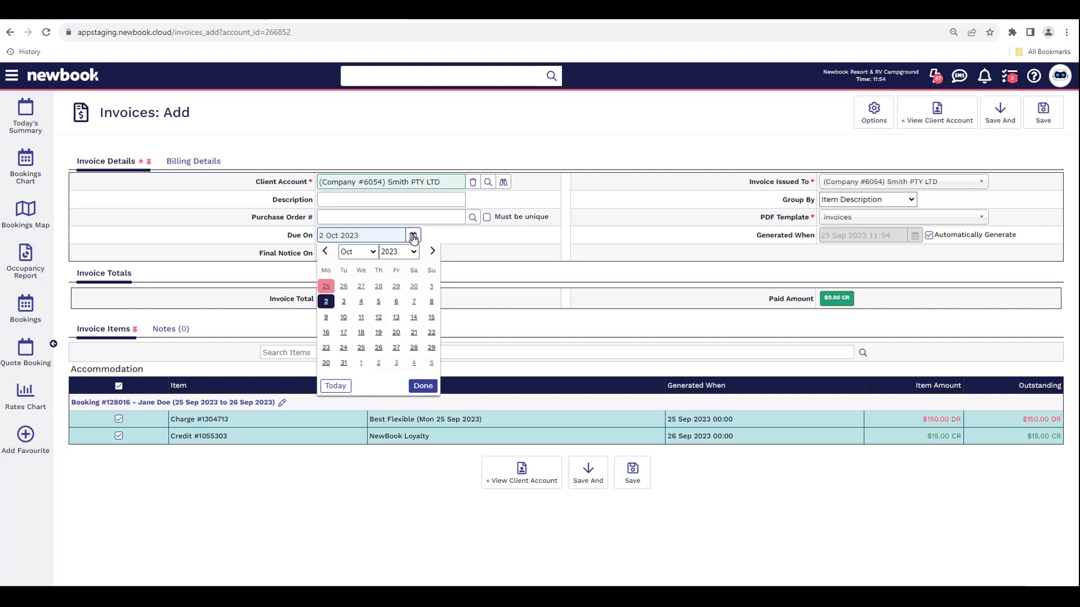
click(413, 237)
click(632, 474)
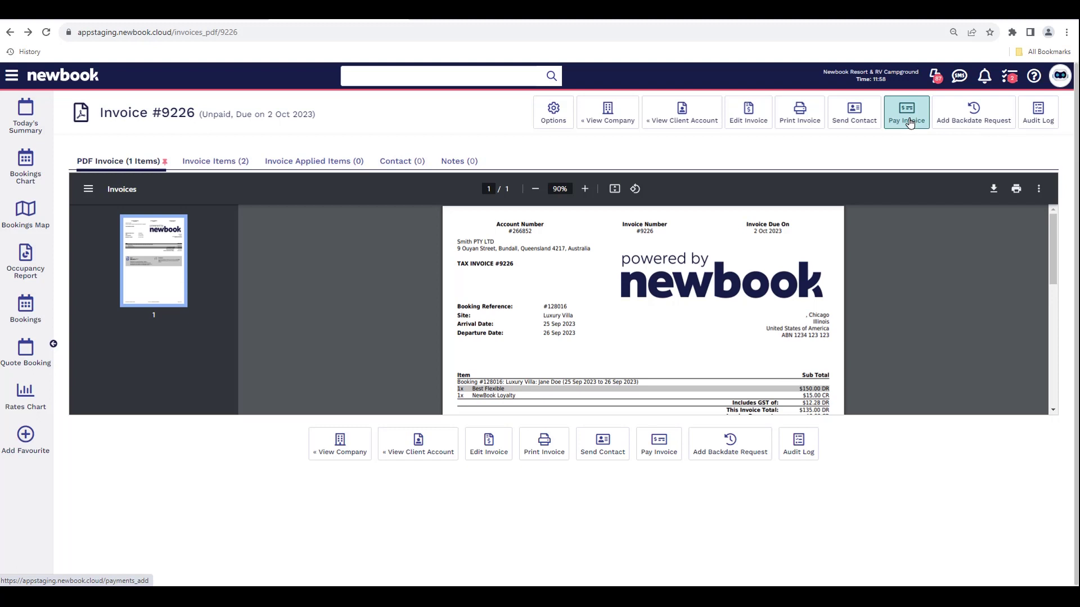
- Return to the client account and open the new invoice's PDF from its ledger row
click(682, 115)
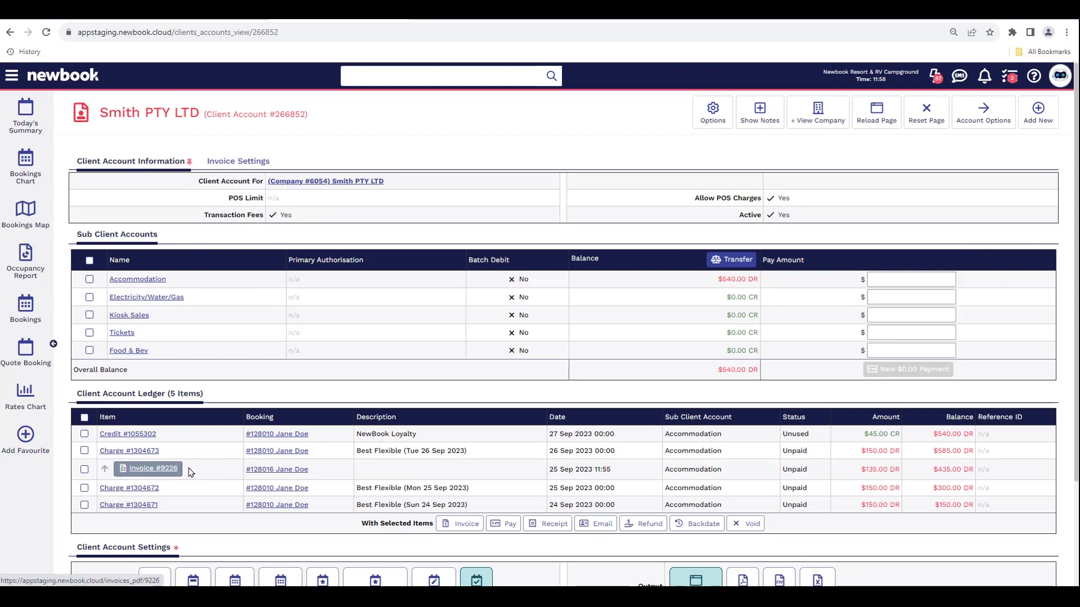
click(206, 471)
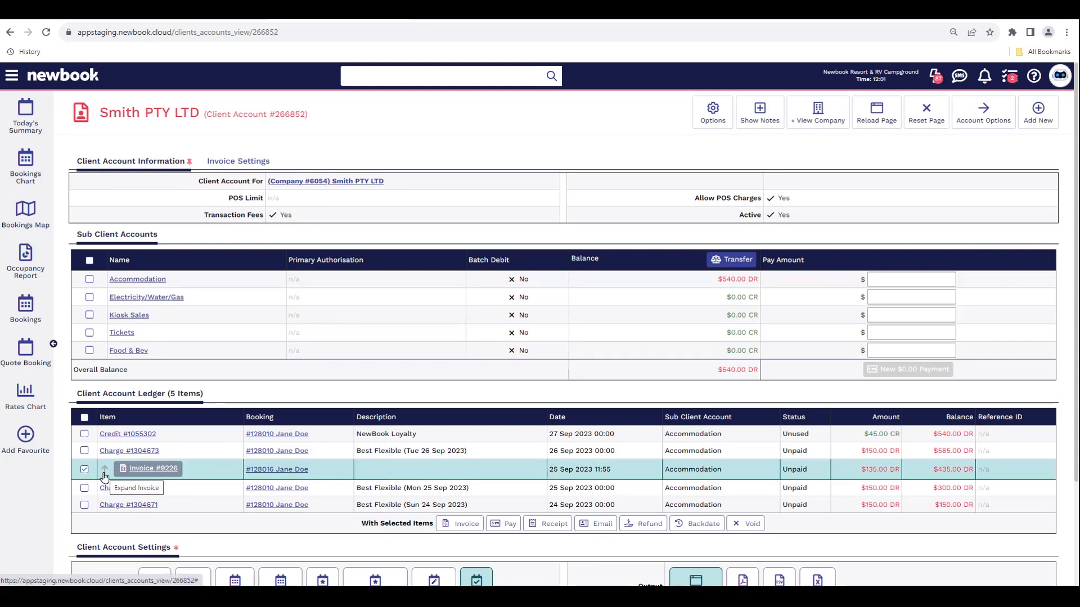
click(104, 477)
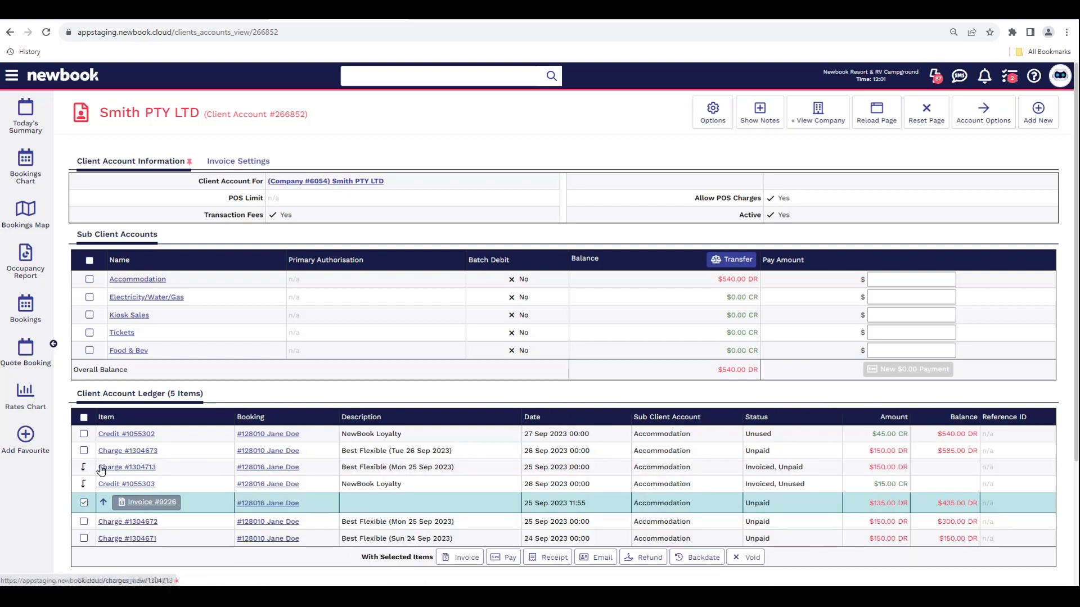
click(156, 508)
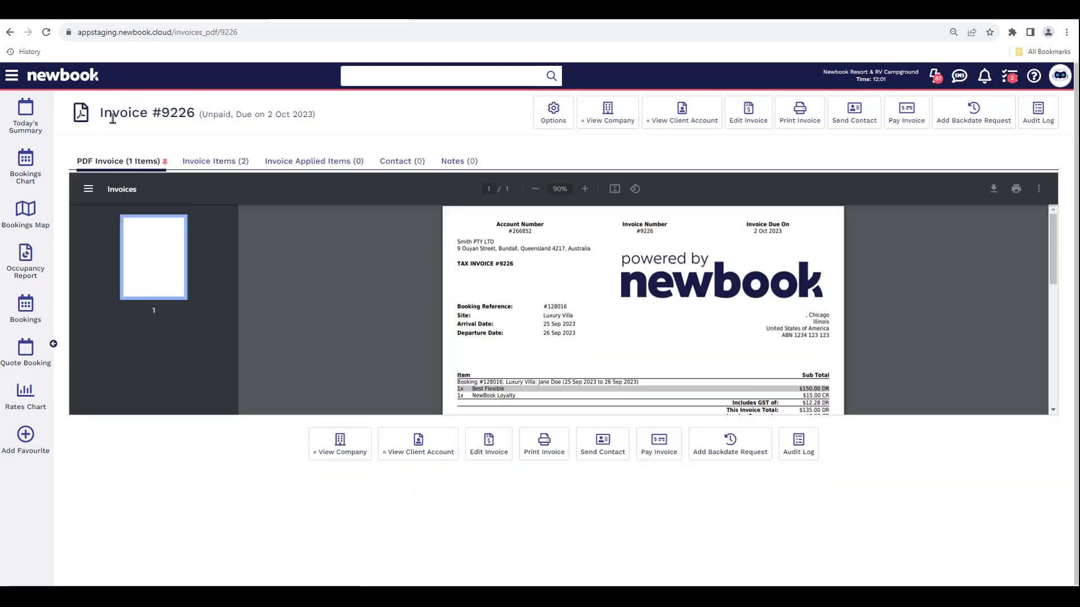
- Note the invoice's unpaid status and open Today's Summary for Mon 25th Sep
drag(101, 113, 369, 119)
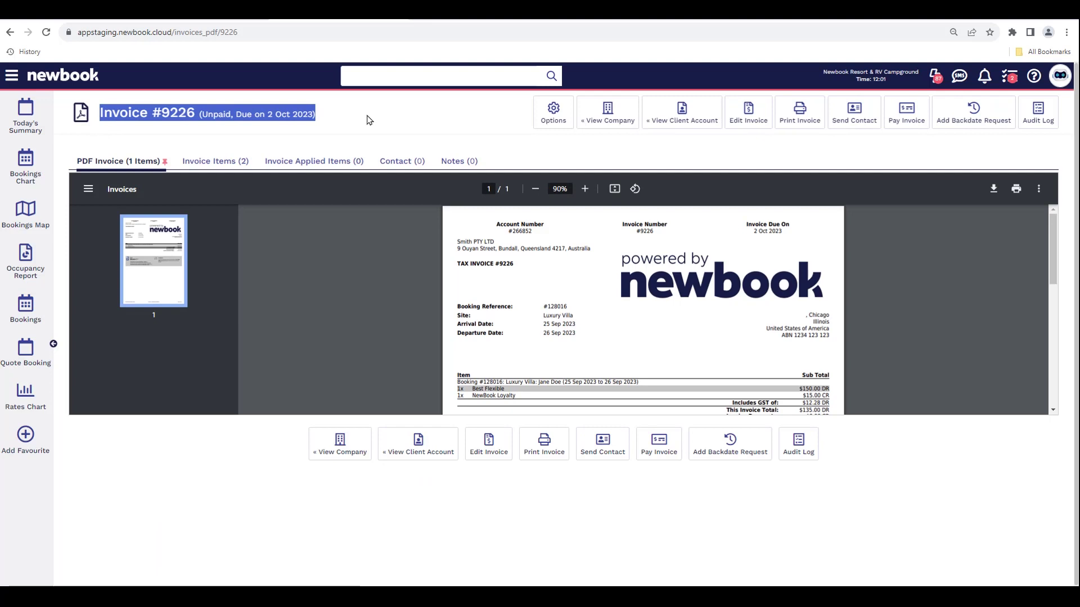
click(369, 120)
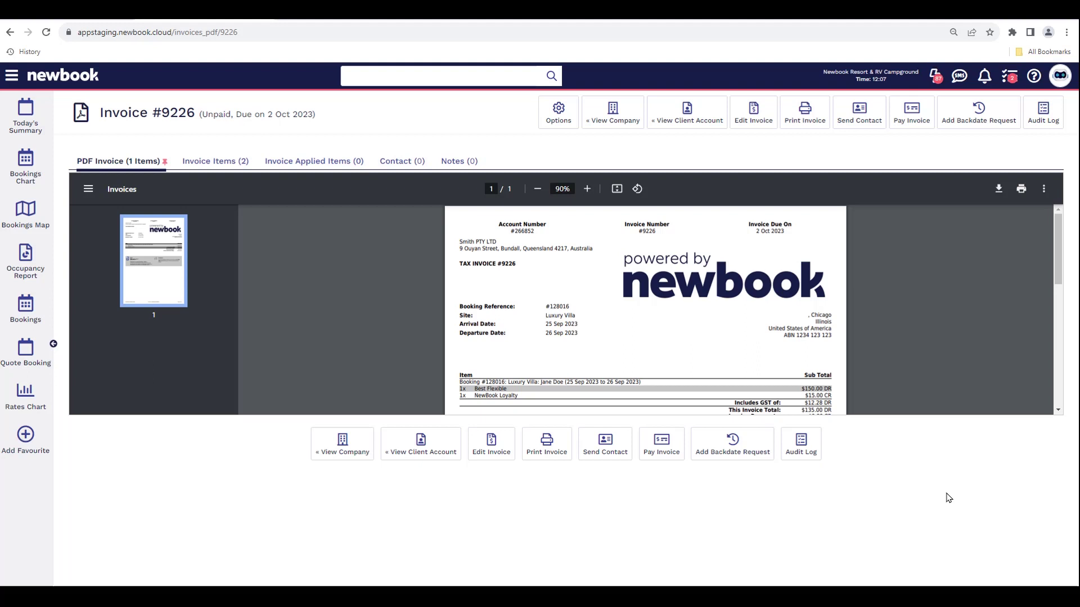
click(26, 119)
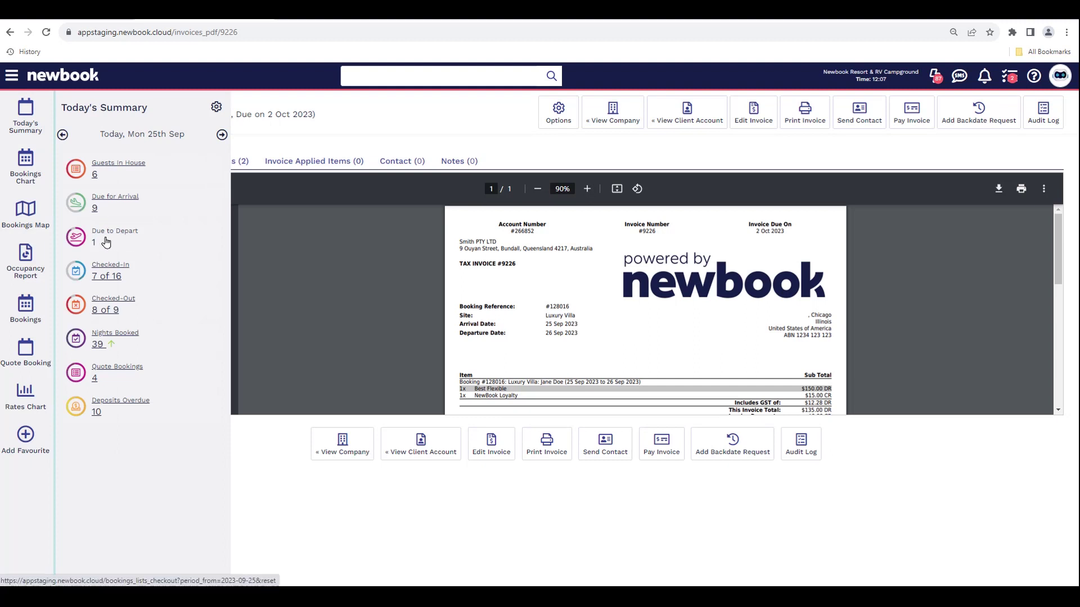
- Start check-out of the guest's booking from Due to Depart, setting Invoice Remaining Items to Yes
click(105, 242)
mouse_move(201, 213)
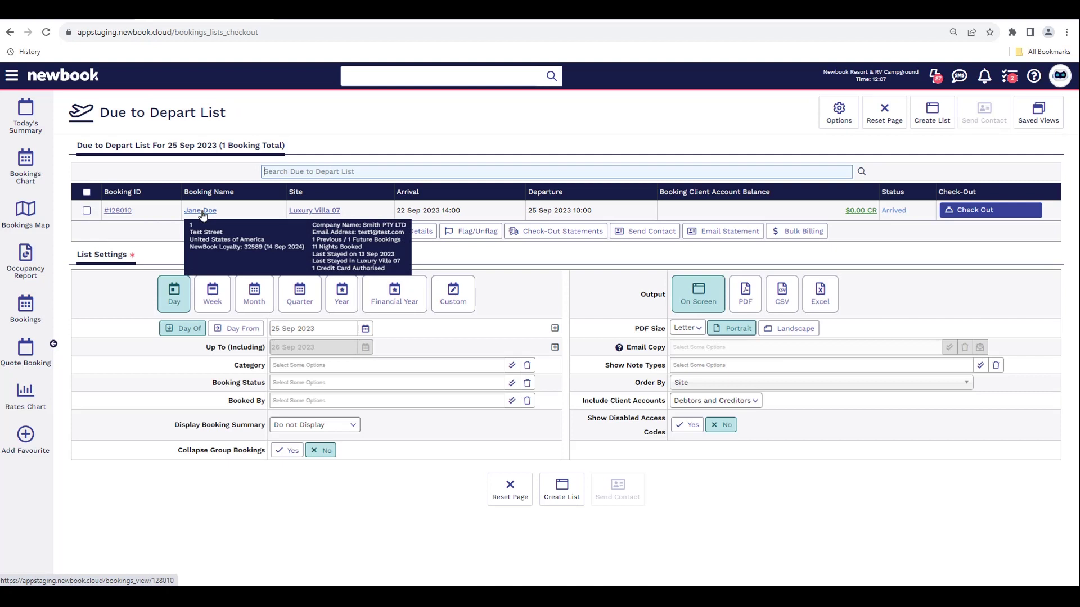
click(1000, 214)
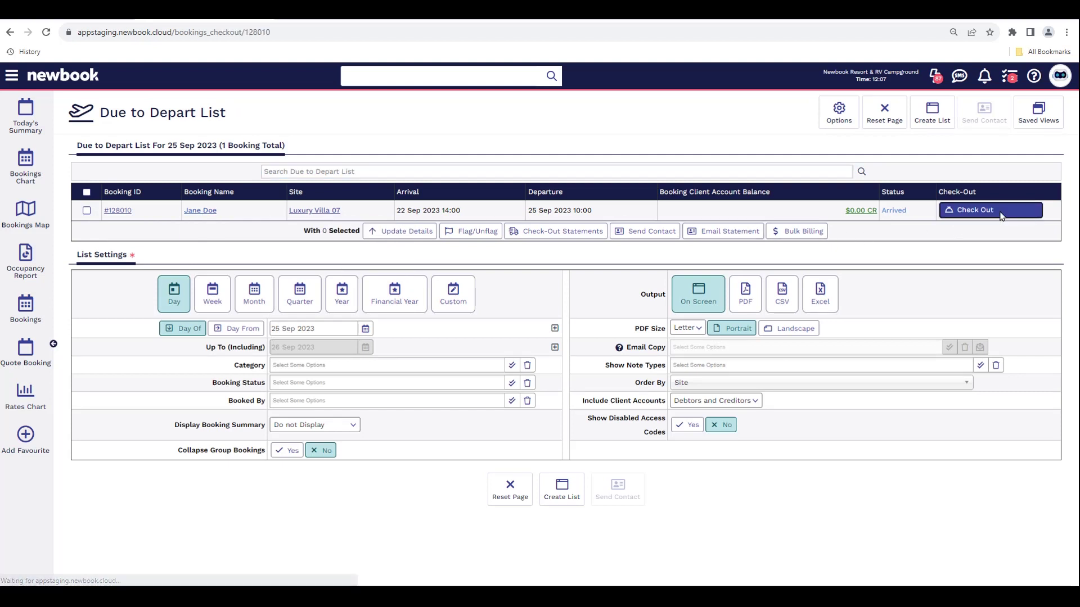
drag(326, 115, 97, 115)
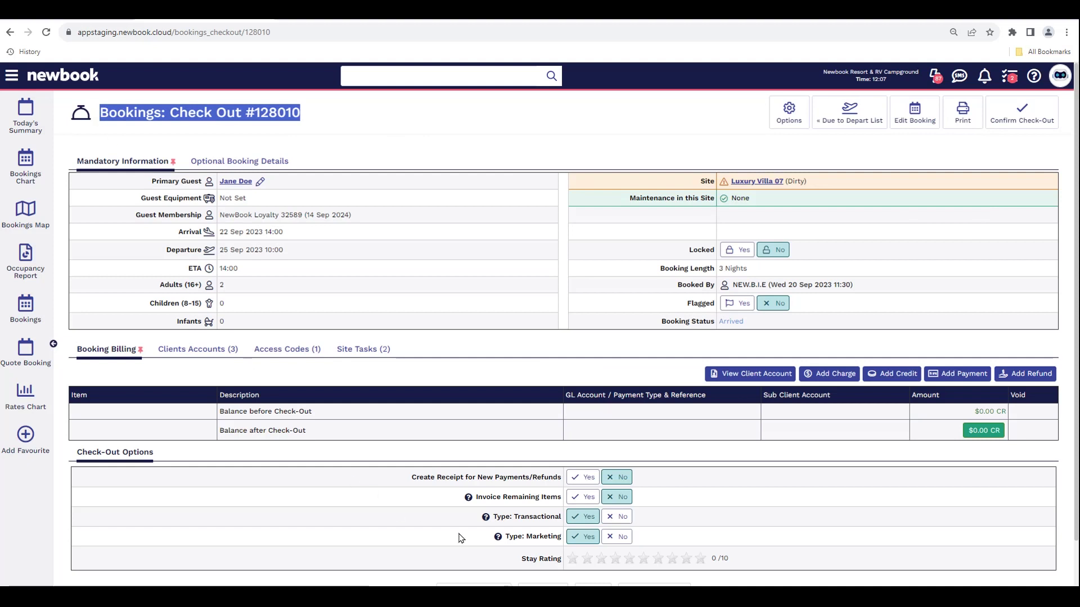
drag(476, 497, 564, 507)
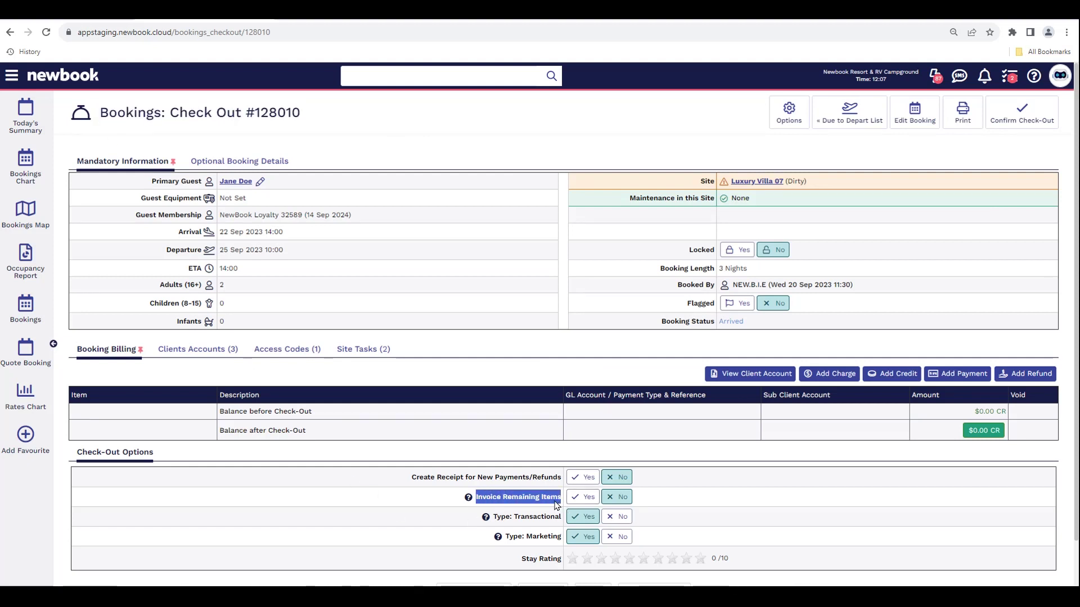
click(543, 502)
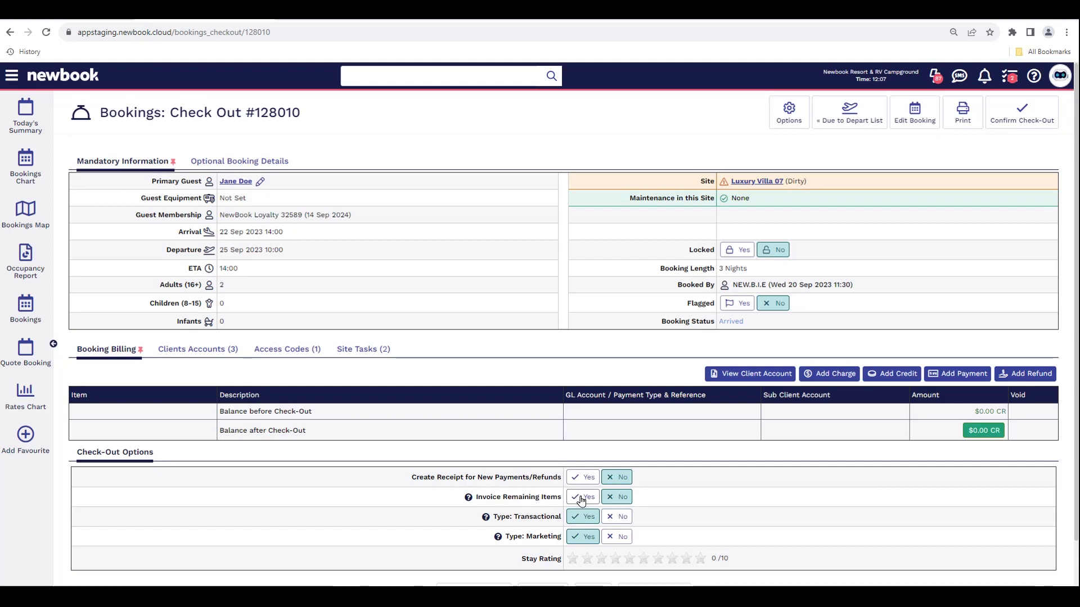
click(581, 499)
- Confirm the check-out, invoicing the remaining $405.00 to Smith PTY LTD as an unpaid invoice
scroll(582, 500, down, 1)
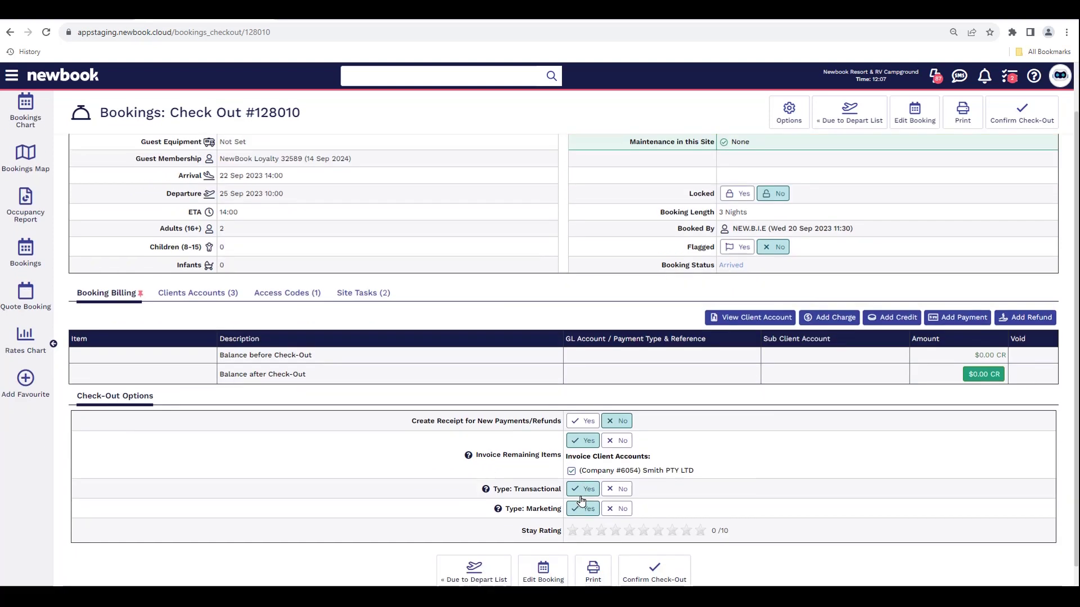
drag(567, 456, 656, 462)
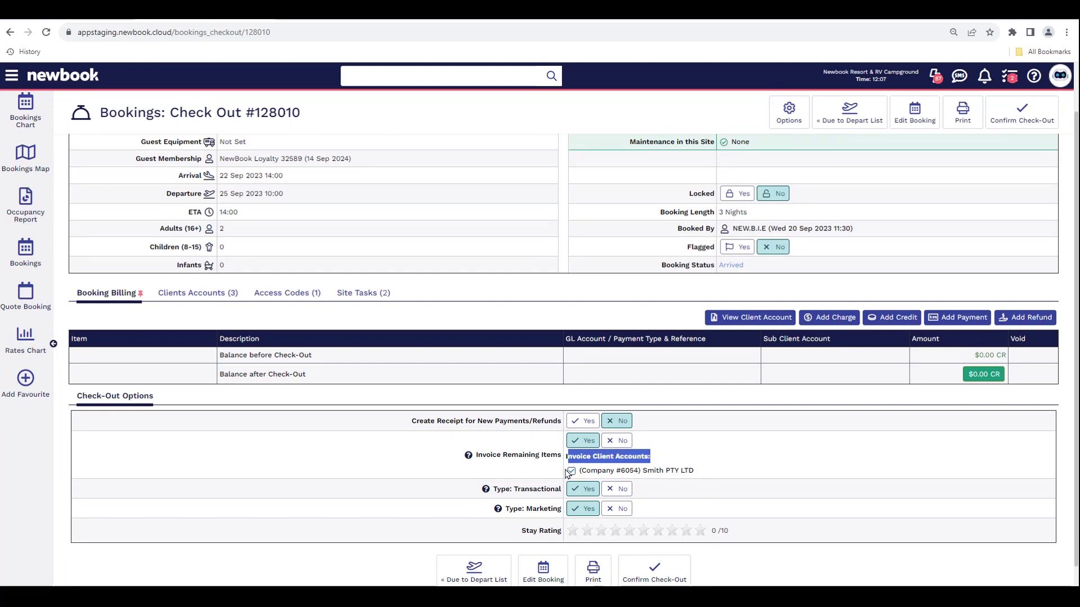
click(739, 477)
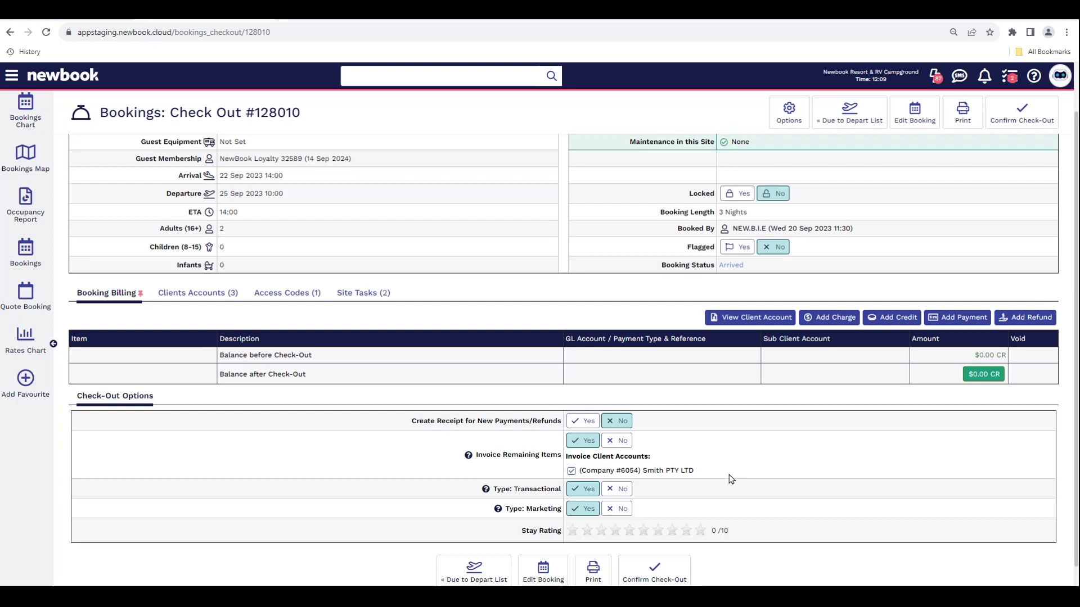
click(646, 580)
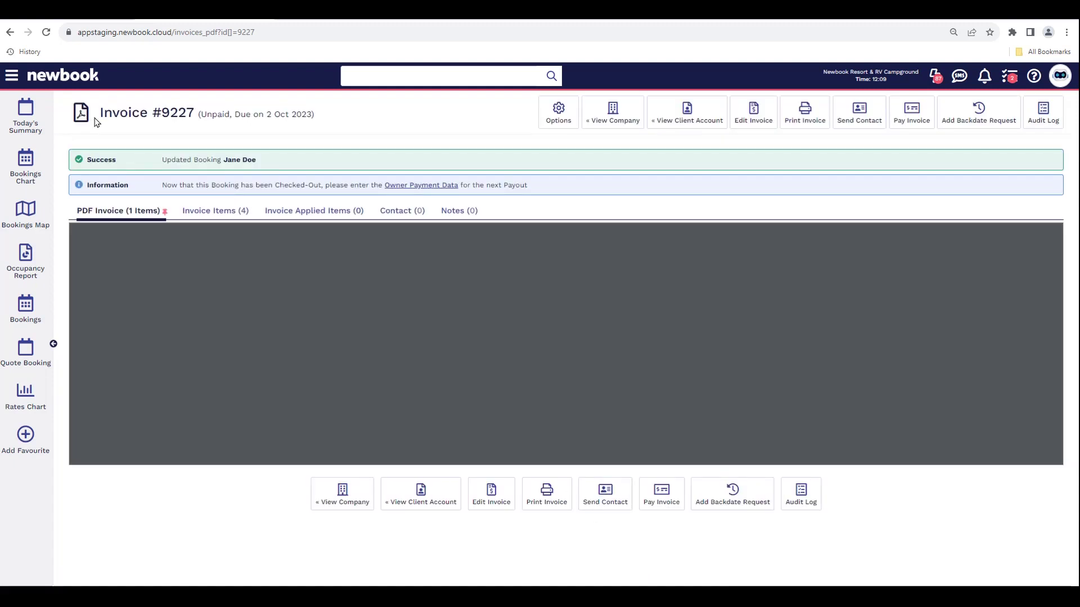
drag(96, 117, 328, 134)
click(328, 134)
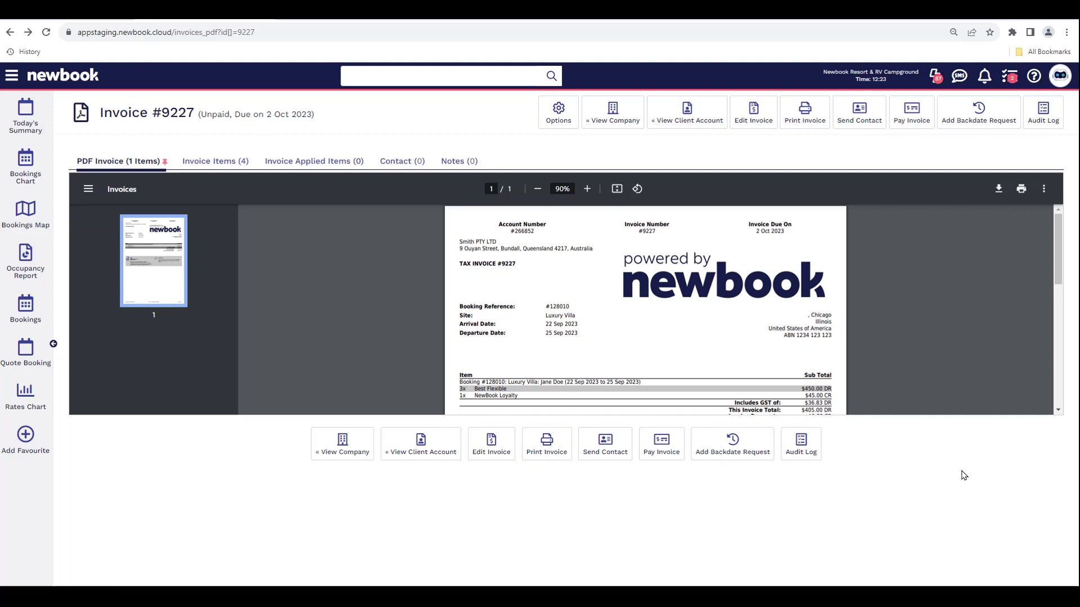
- Open the Invoices Report and set Show Invoices to Unpaid
click(13, 77)
text(invoice)
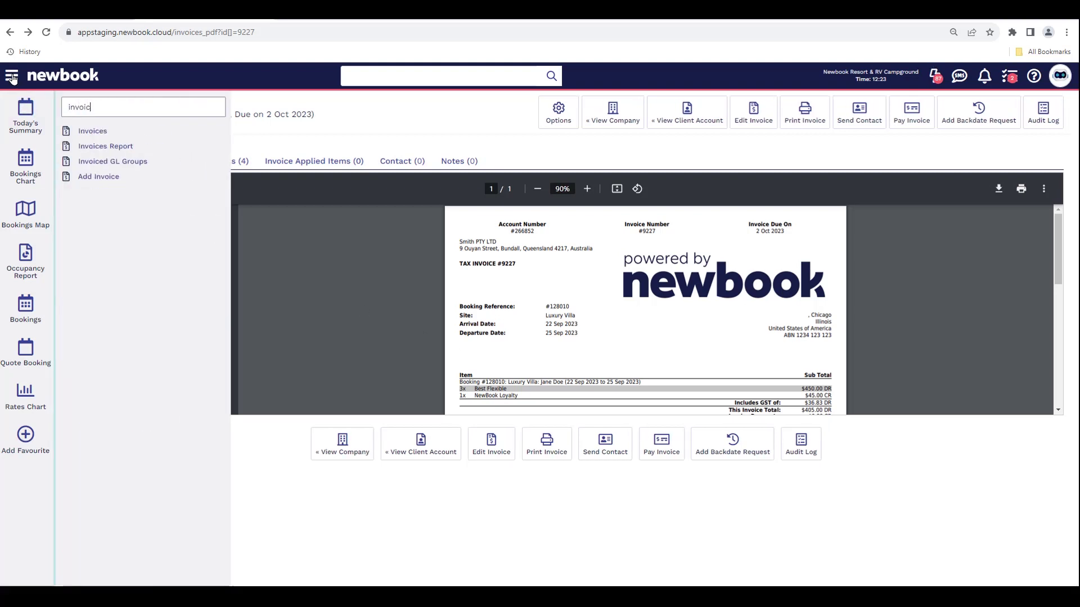
click(102, 151)
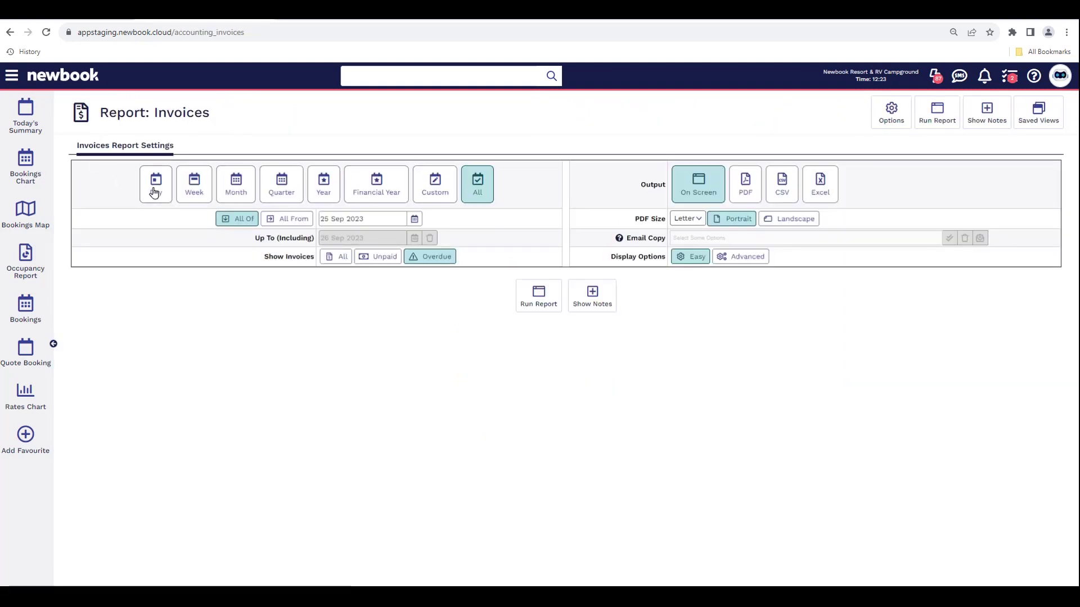
drag(263, 258, 307, 263)
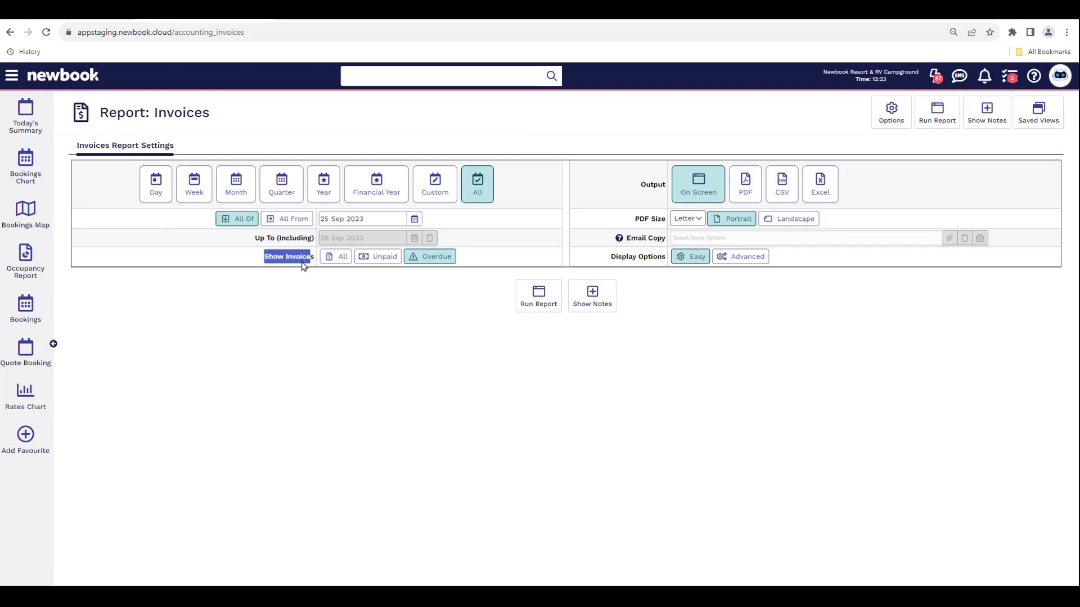
click(304, 285)
click(377, 256)
- Switch to the advanced filters, check the Client Account Type list, and run the report
click(742, 263)
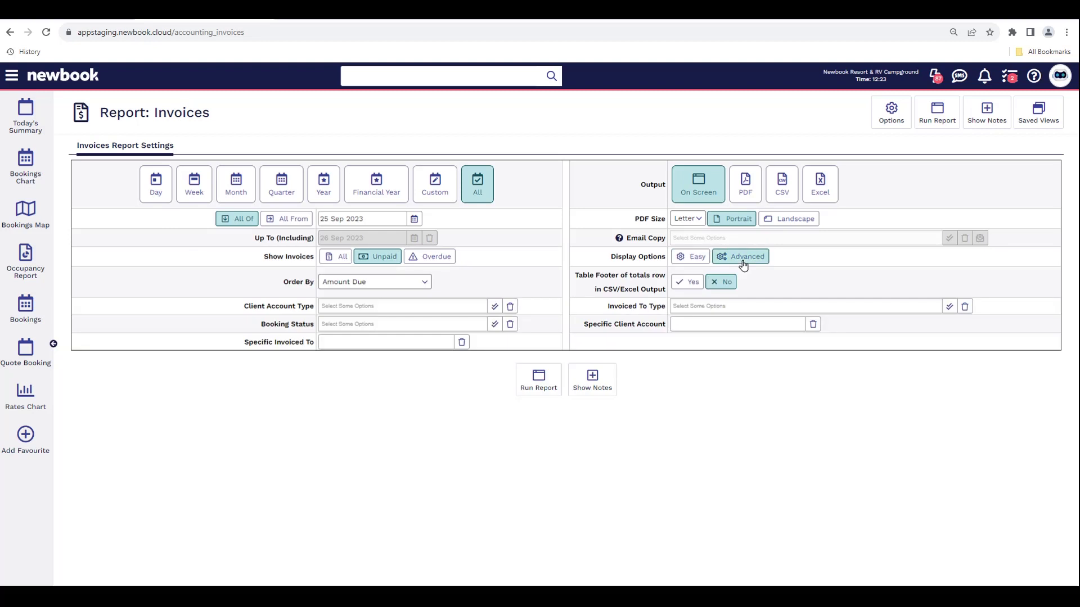
drag(244, 306, 312, 313)
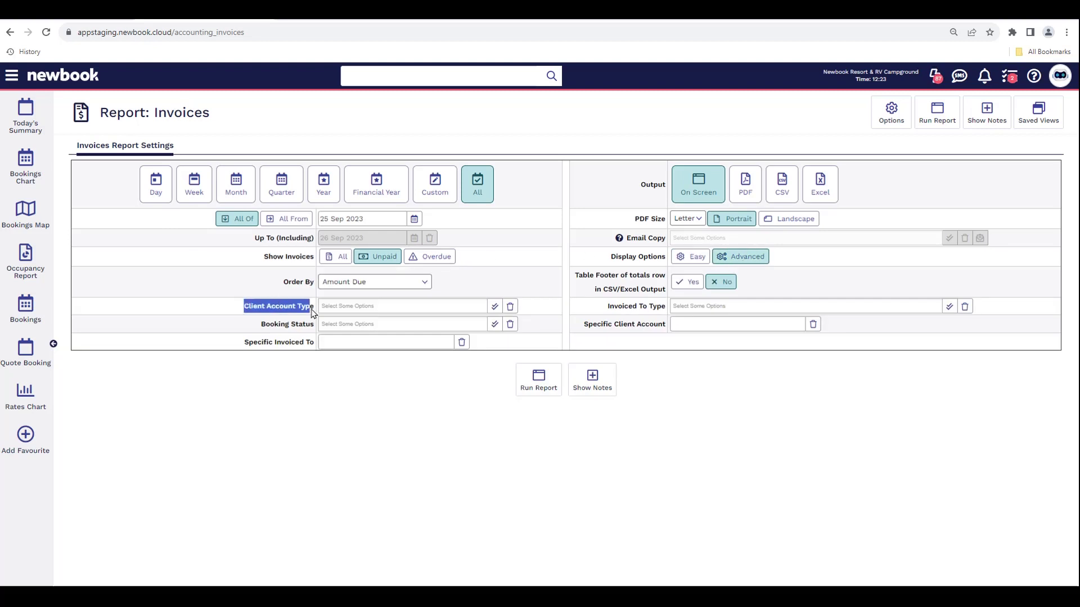
click(340, 304)
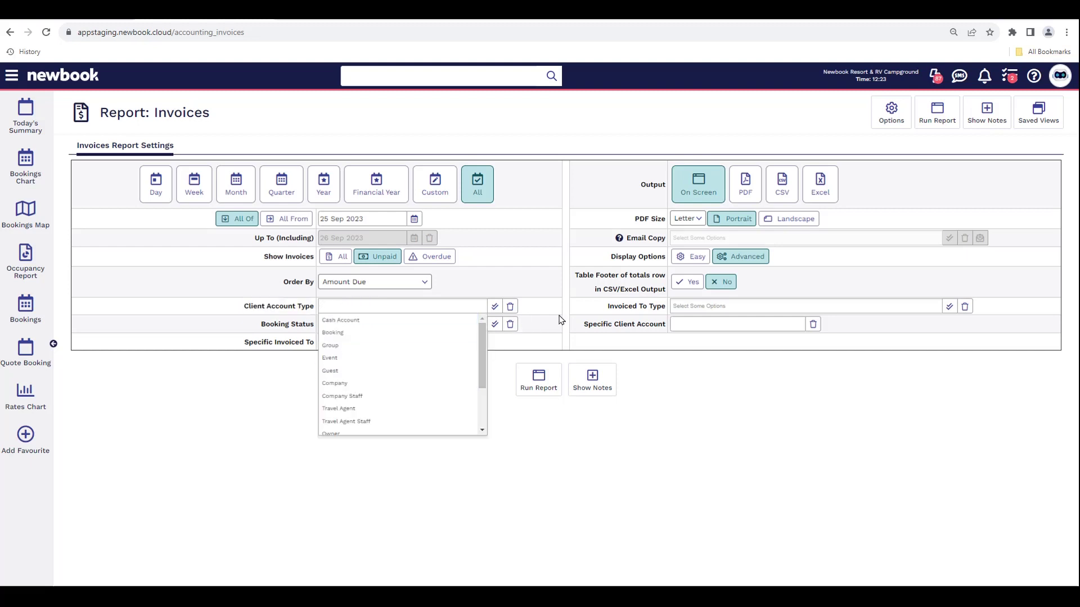
click(539, 380)
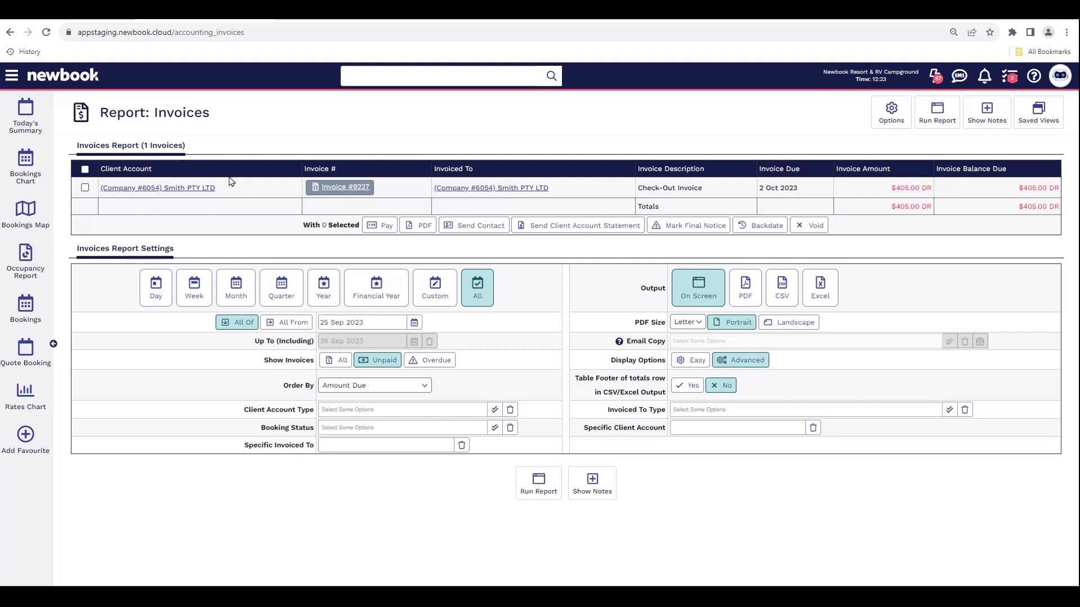
- Review invoice #9227: $405.00 amount, $405.00 balance due, due 2 Oct 2023
click(225, 194)
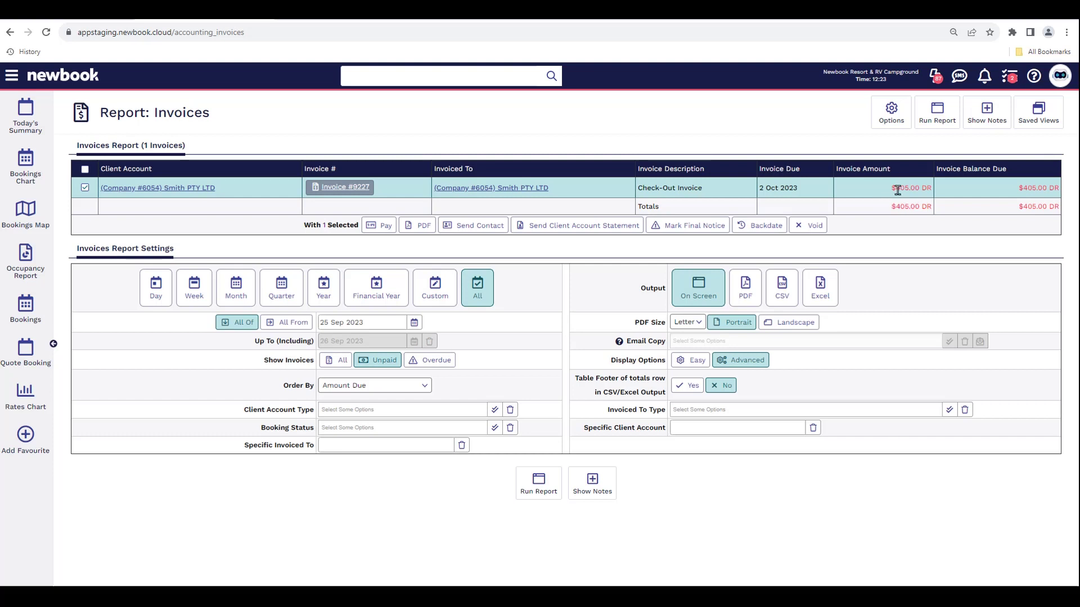
drag(893, 188, 920, 188)
drag(1019, 189, 1050, 189)
drag(797, 189, 760, 189)
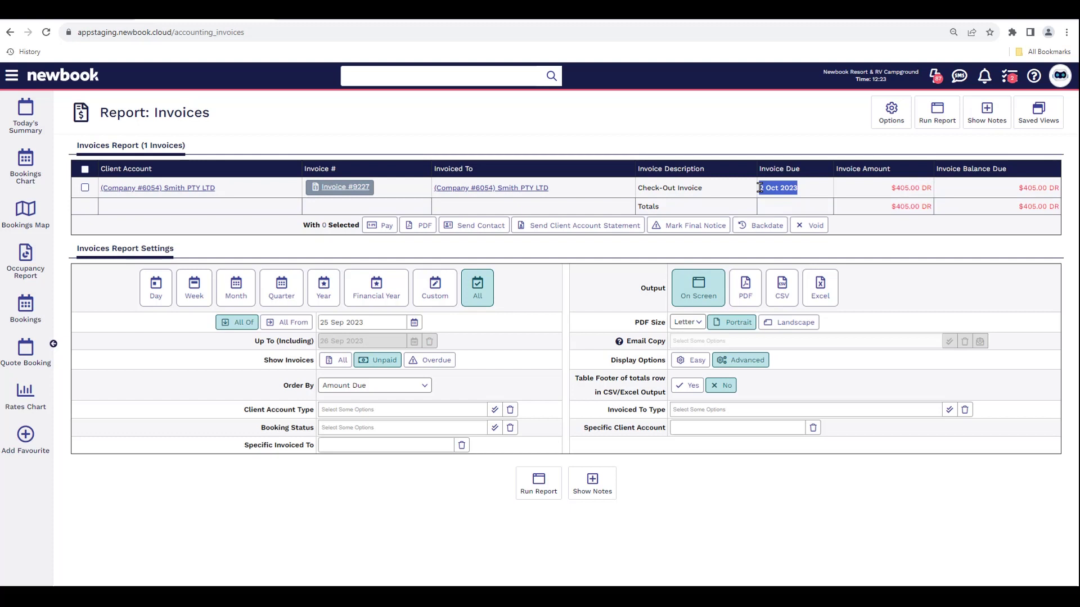
click(732, 140)
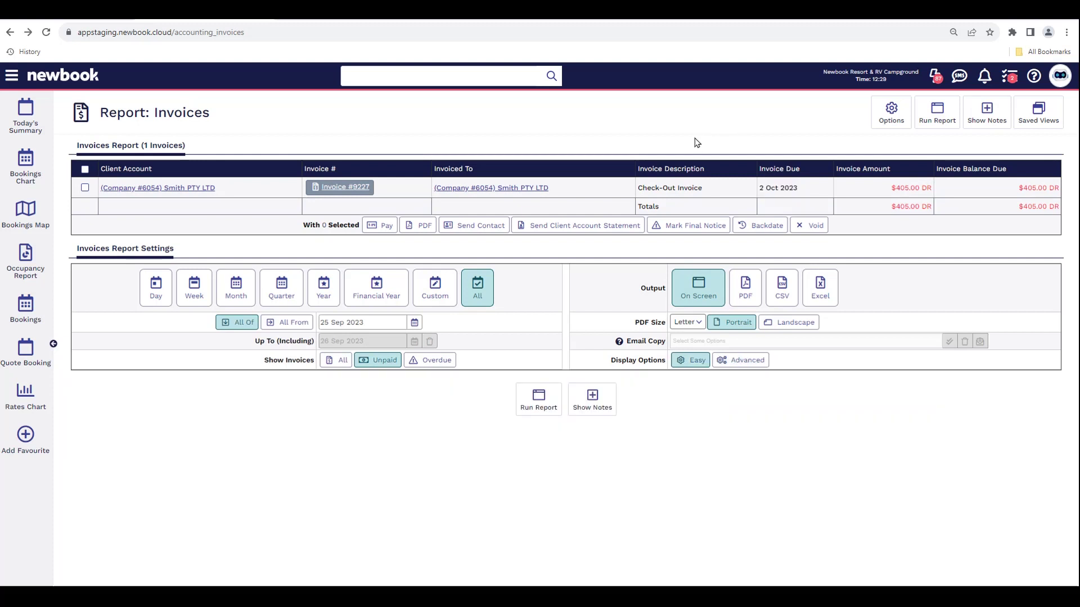
click(11, 76)
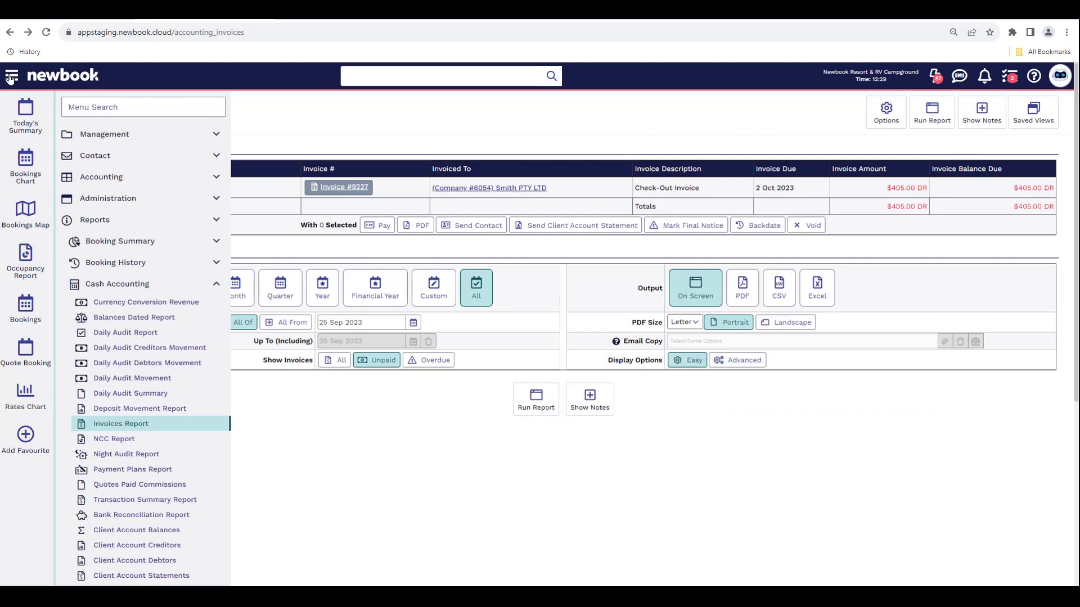
- Open the Companies Report via the 'companie' search and show its advanced settings
text(companie)
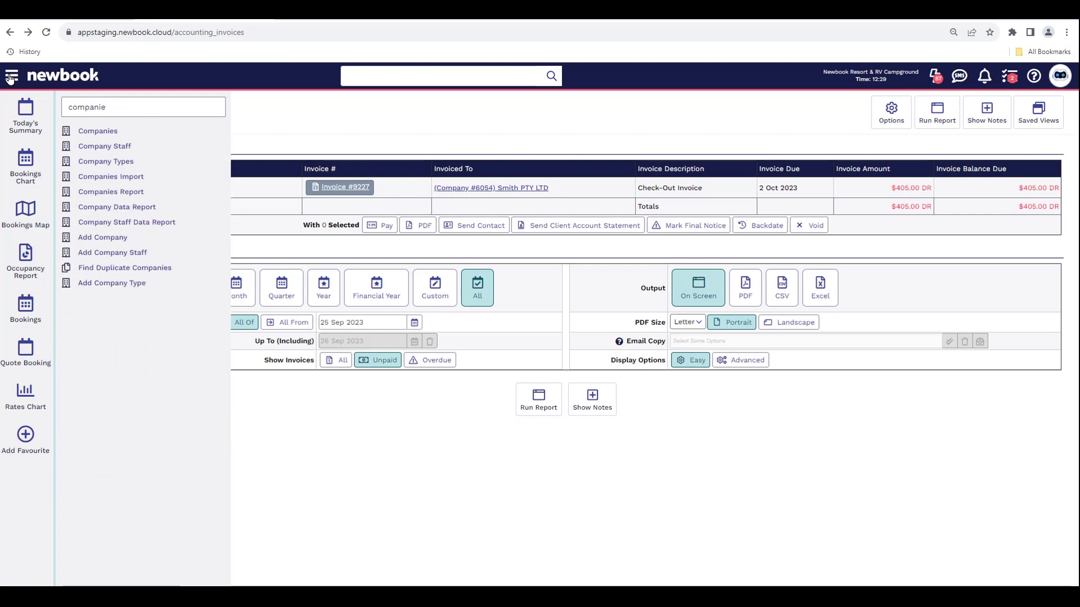
click(125, 193)
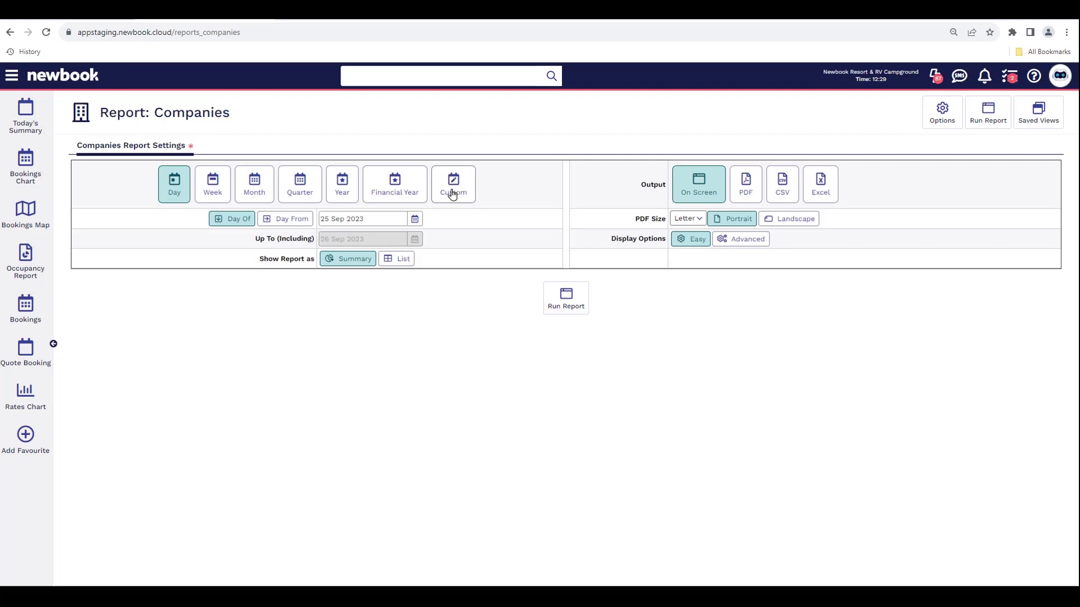
drag(260, 259, 314, 270)
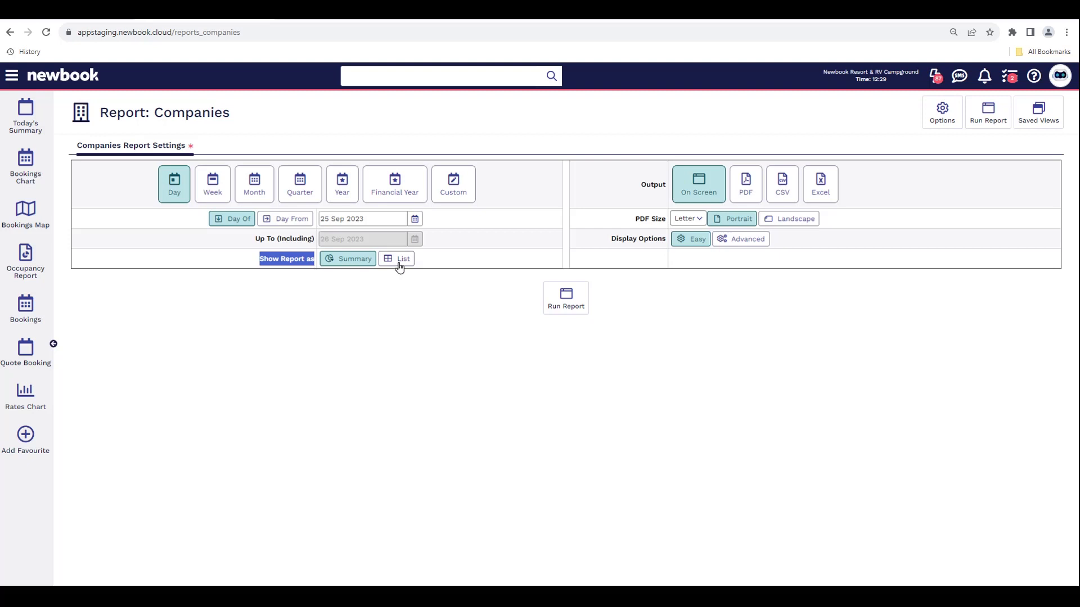
click(723, 243)
click(752, 254)
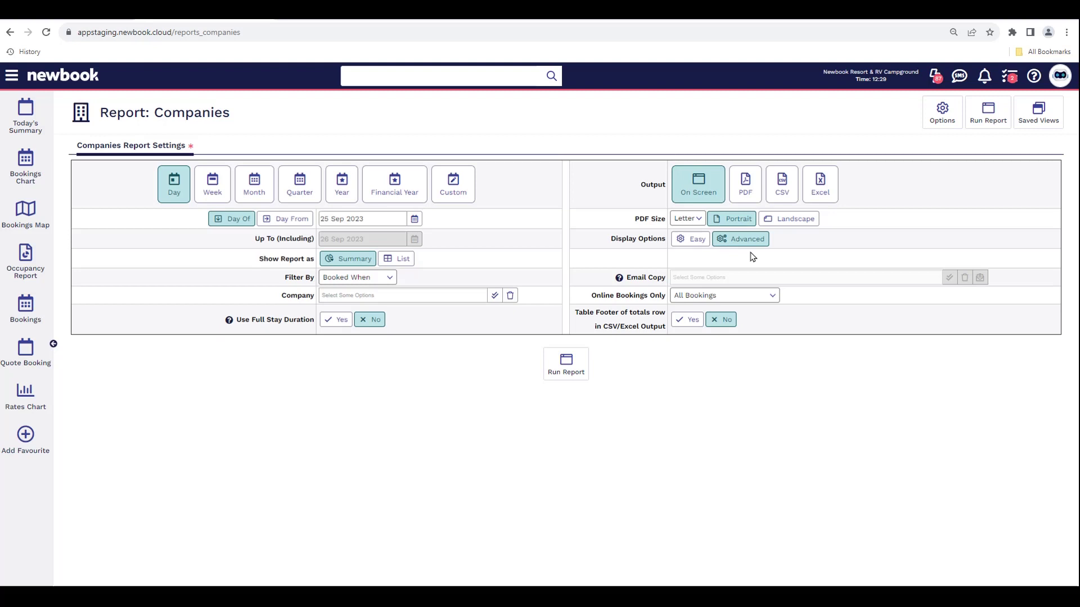
- Keep Filter By as Booked When and run the companies report
drag(281, 278, 318, 284)
click(370, 280)
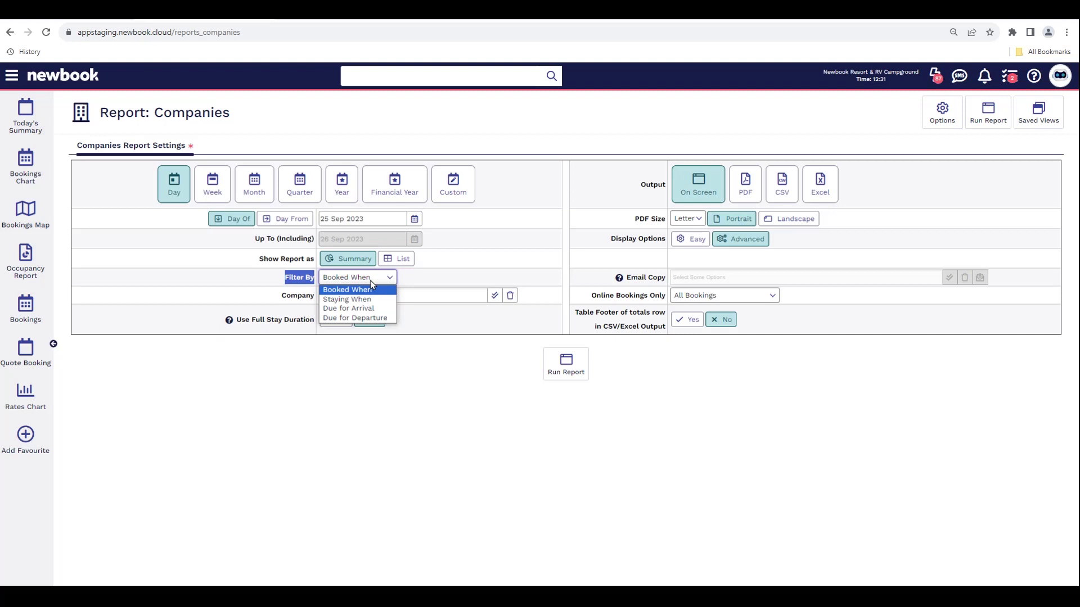
click(370, 284)
click(565, 364)
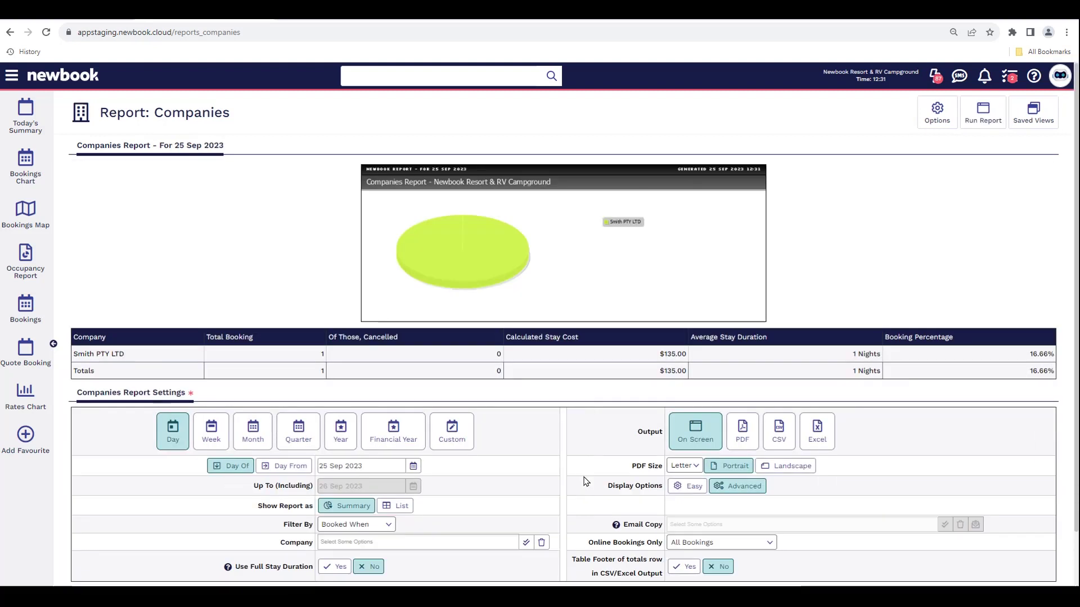
- Check the totals and Smith PTY LTD's $135.00 stay cost, then open the Knowledge Base
drag(72, 363, 316, 360)
click(316, 360)
drag(660, 354, 687, 364)
click(686, 352)
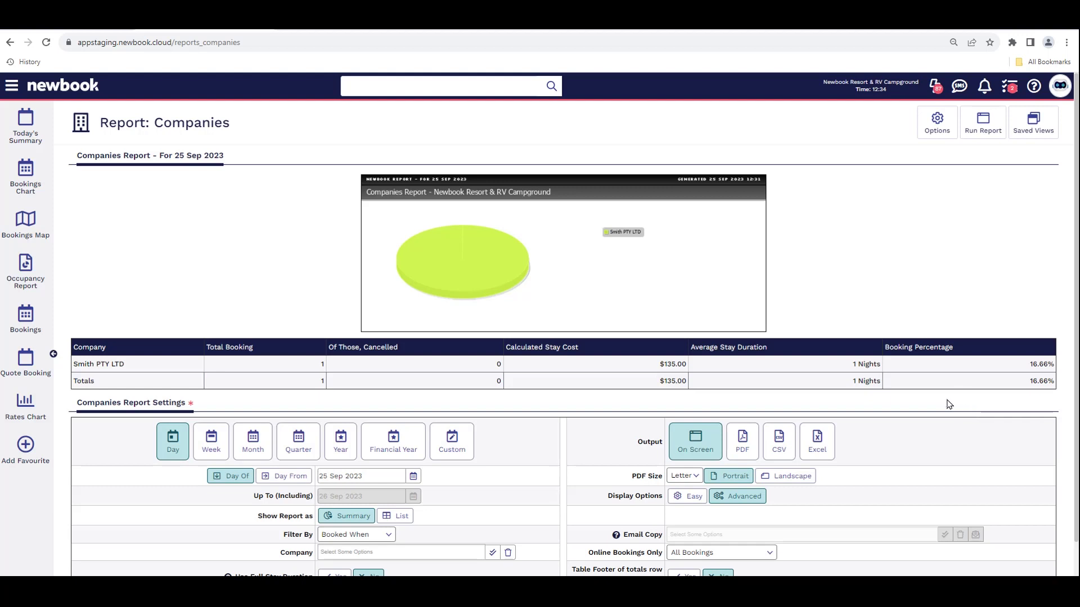
click(1034, 90)
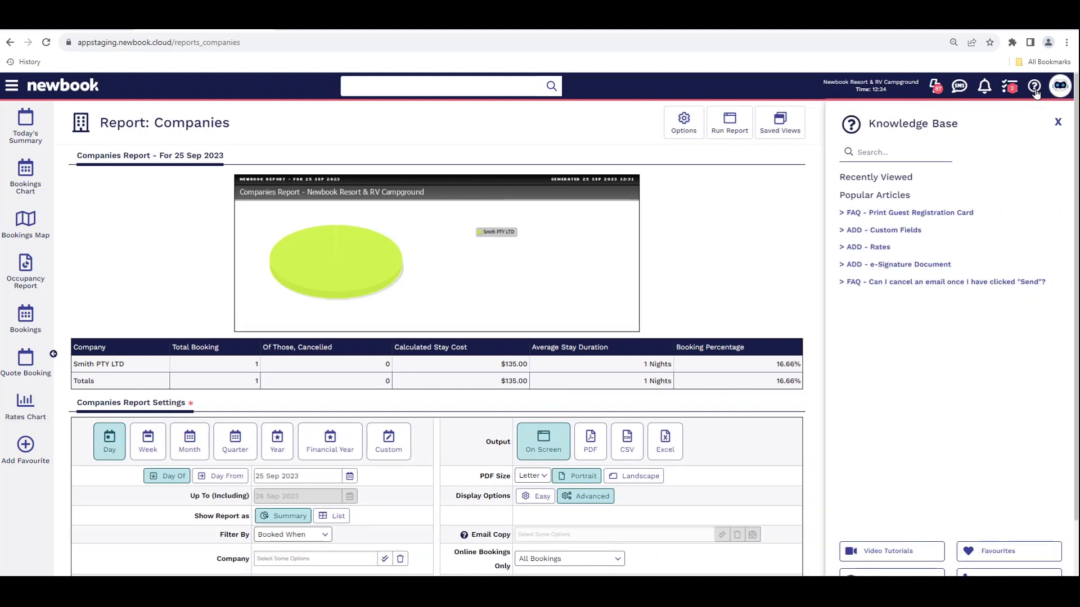